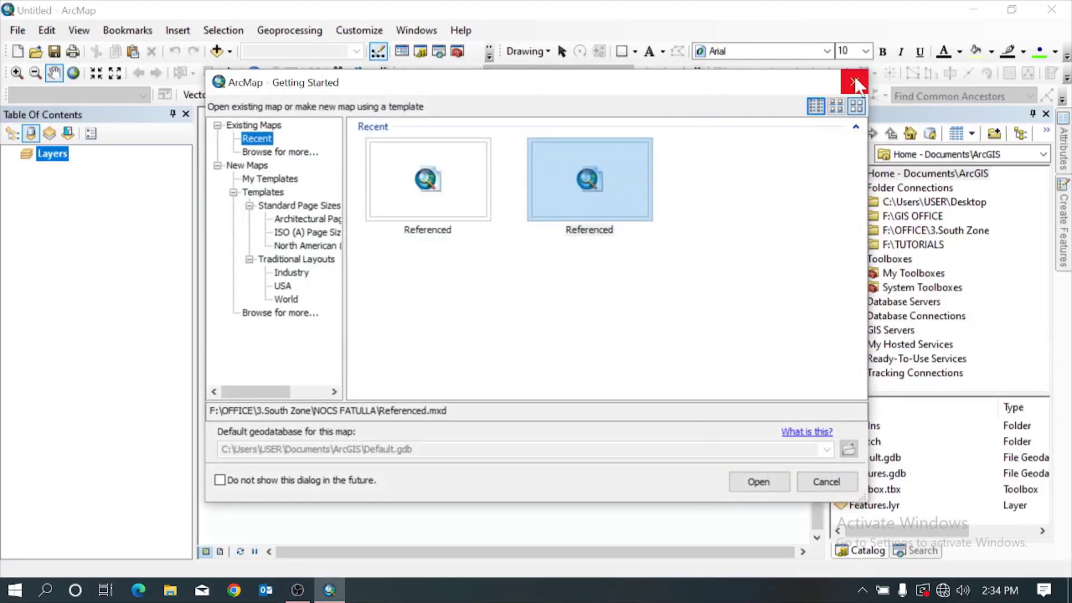
Dismiss the startup dialog and add TABLE_1 from the DATA dataset of SAMPLEDATA.gdb in F:\TUTORIALS to the map.
left_click(853, 83)
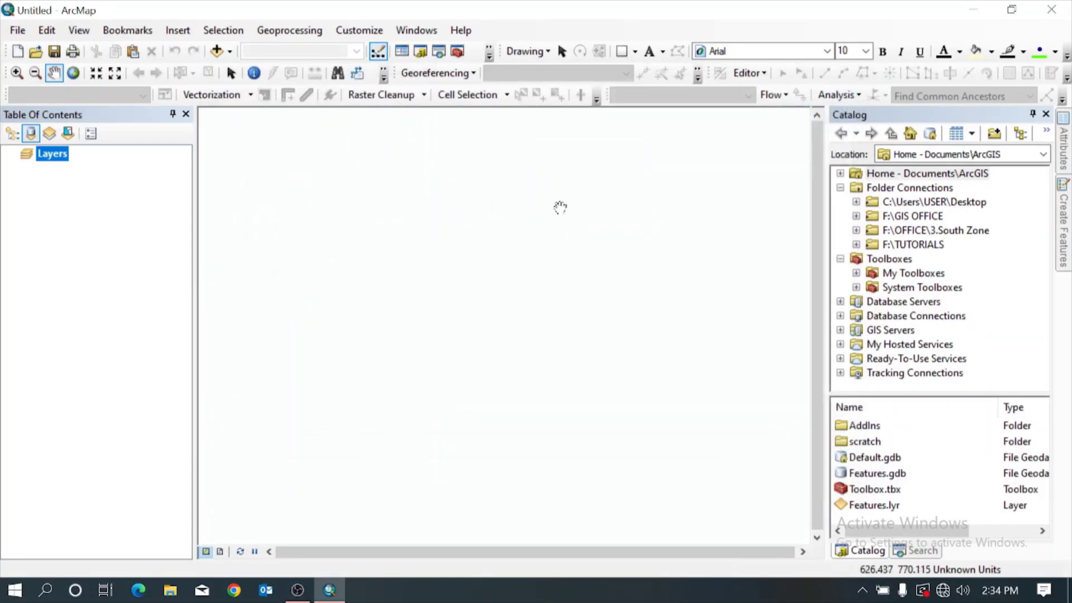
left_click(856, 244)
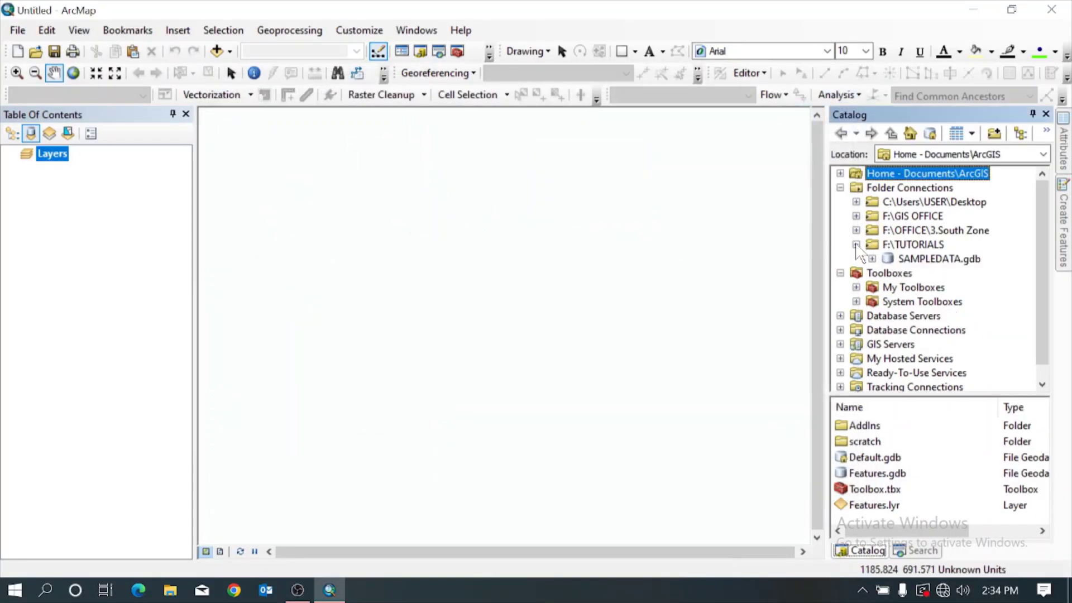
left_click(872, 258)
left_click(887, 272)
left_click_drag(948, 287, 166, 254)
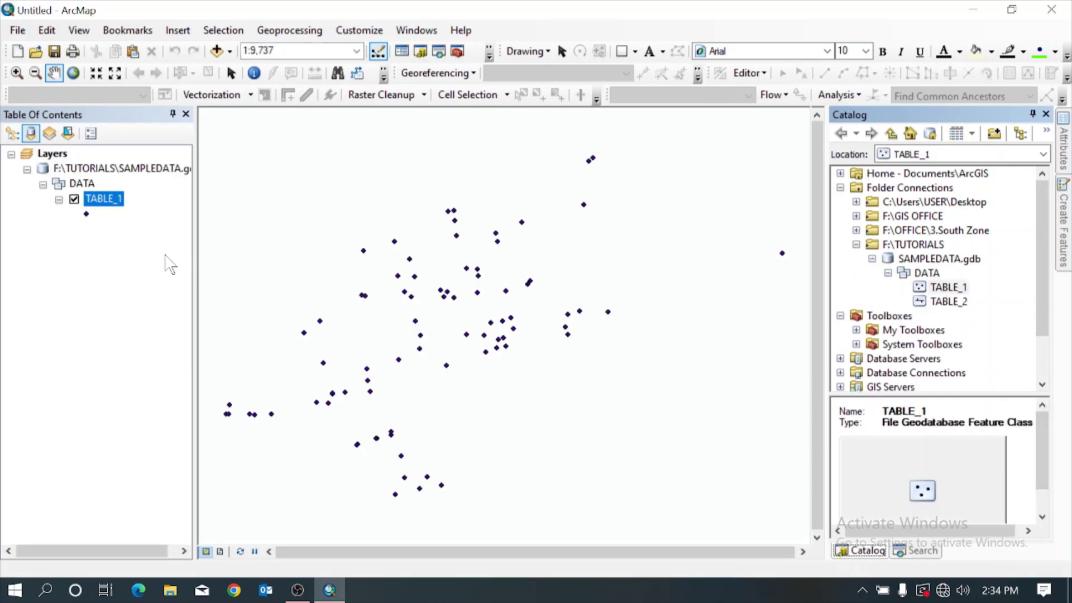
Symbolize the TABLE_1 points with the Circle 2 symbol in red at size 10.
left_click(87, 215)
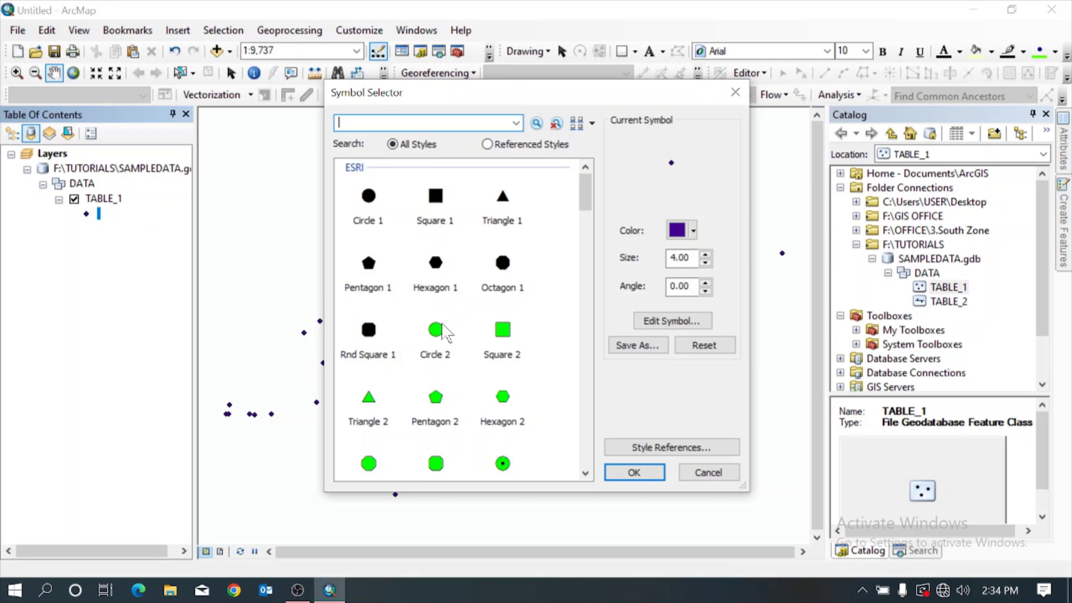
left_click(436, 332)
left_click(693, 231)
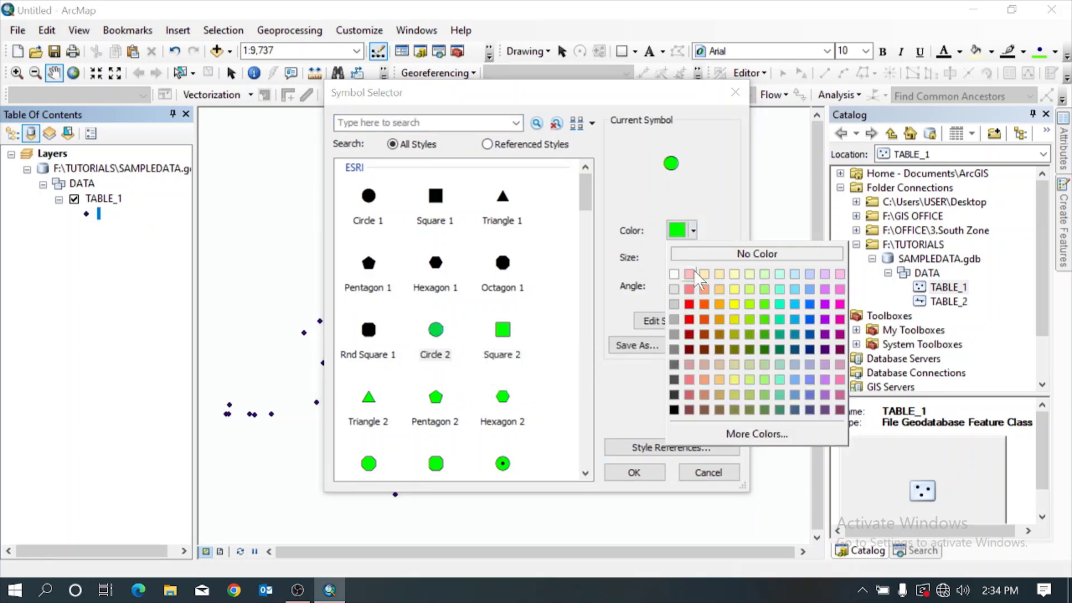
left_click(703, 306)
double_click(674, 258)
type("10")
left_click(634, 472)
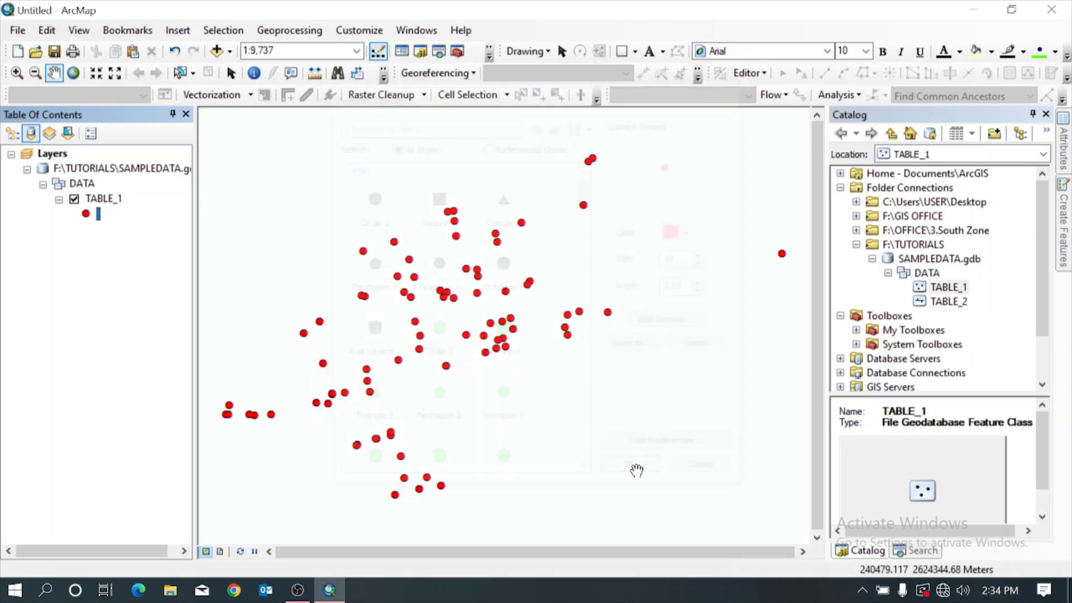
Open the attribute table of TABLE_1 and reduce its height slightly to leave more room for the map.
left_click(104, 199)
right_click(105, 199)
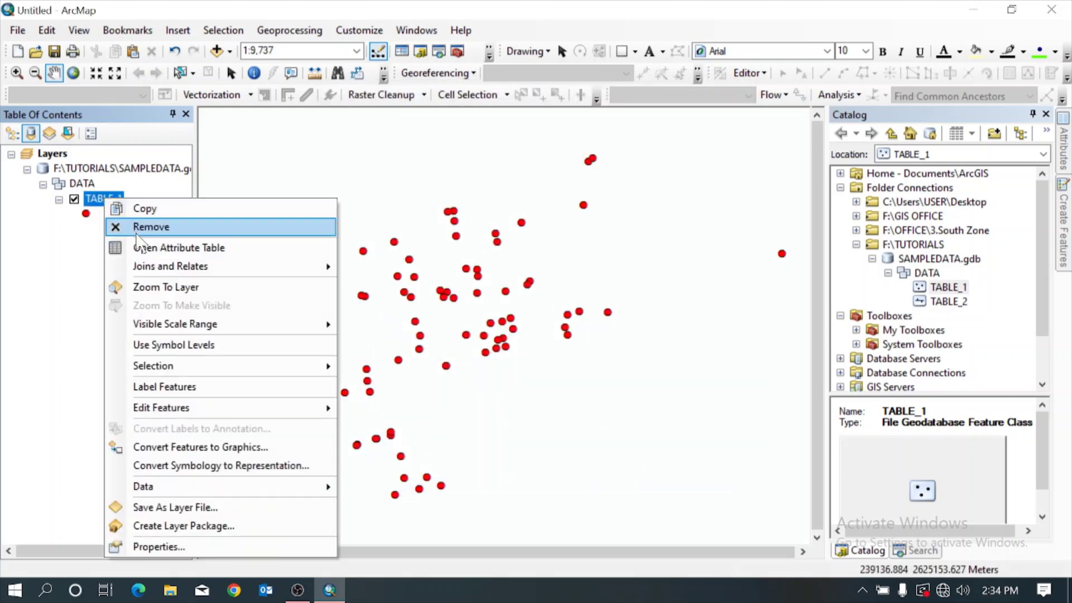
left_click(155, 249)
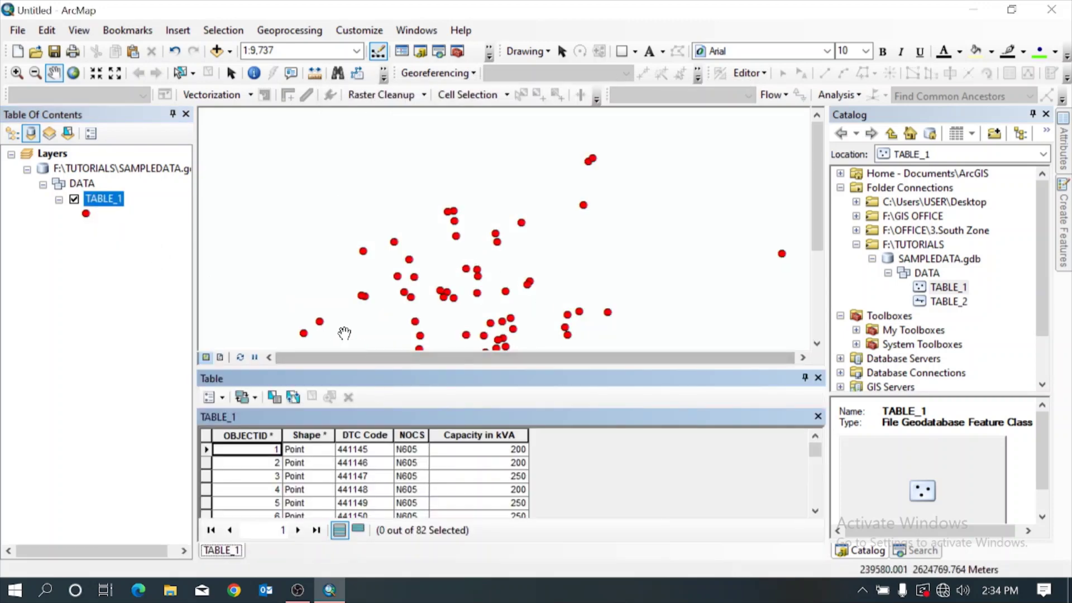
left_click_drag(396, 368, 395, 383)
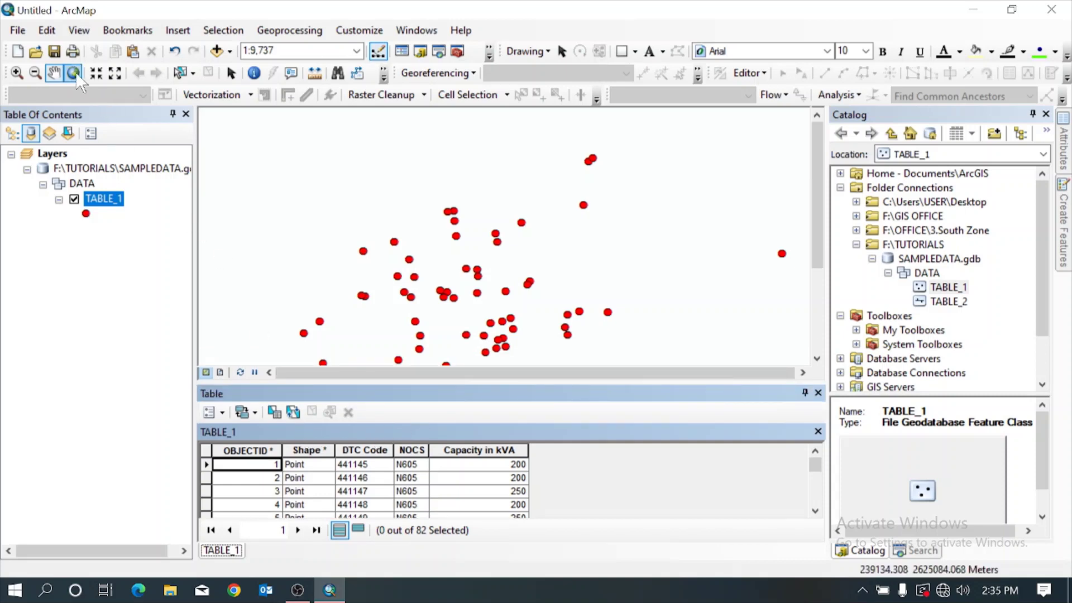
Select all TABLE_1 records to view them on the map, clear the selection, and highlight the DTC Code field.
scroll(199, 232, "down", 1)
left_click(293, 412)
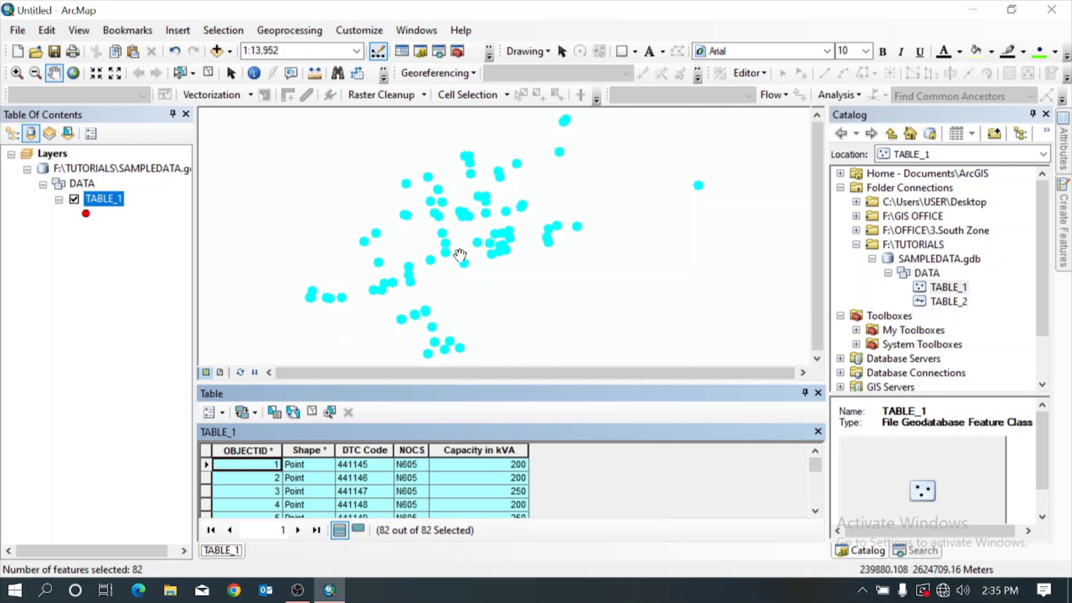
left_click(314, 412)
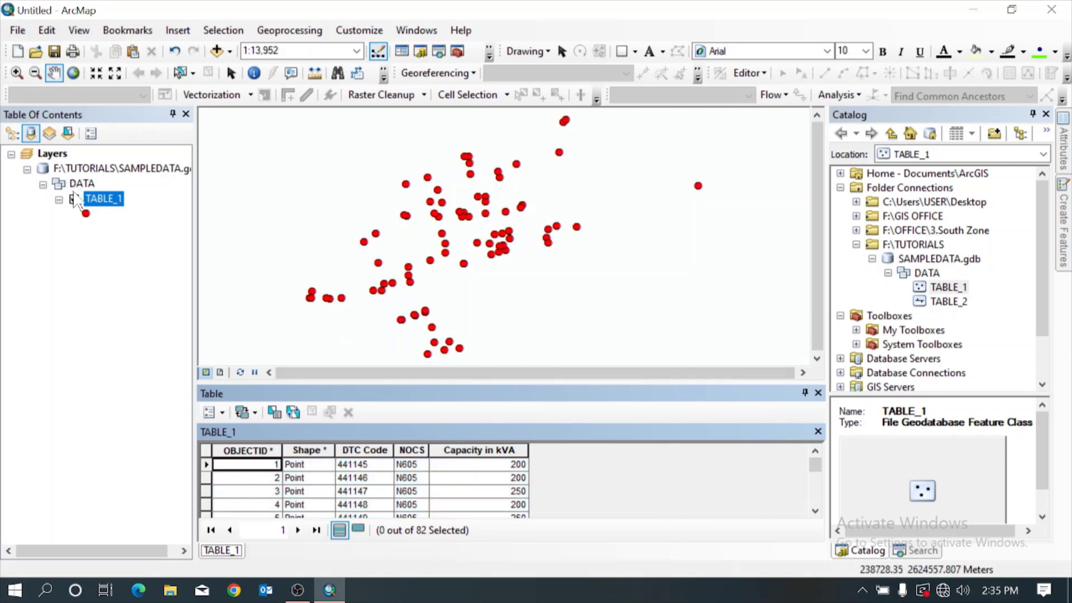
left_click(353, 447)
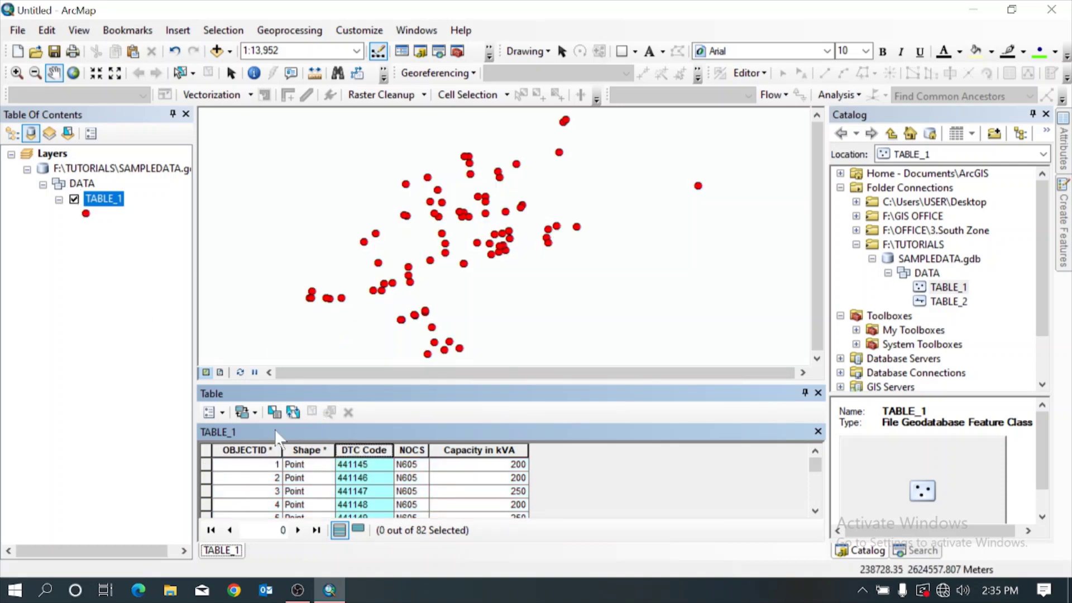
Hide the TABLE_1 layer and add TABLE_2 from the DATA dataset to the map, shown at full extent.
left_click(74, 199)
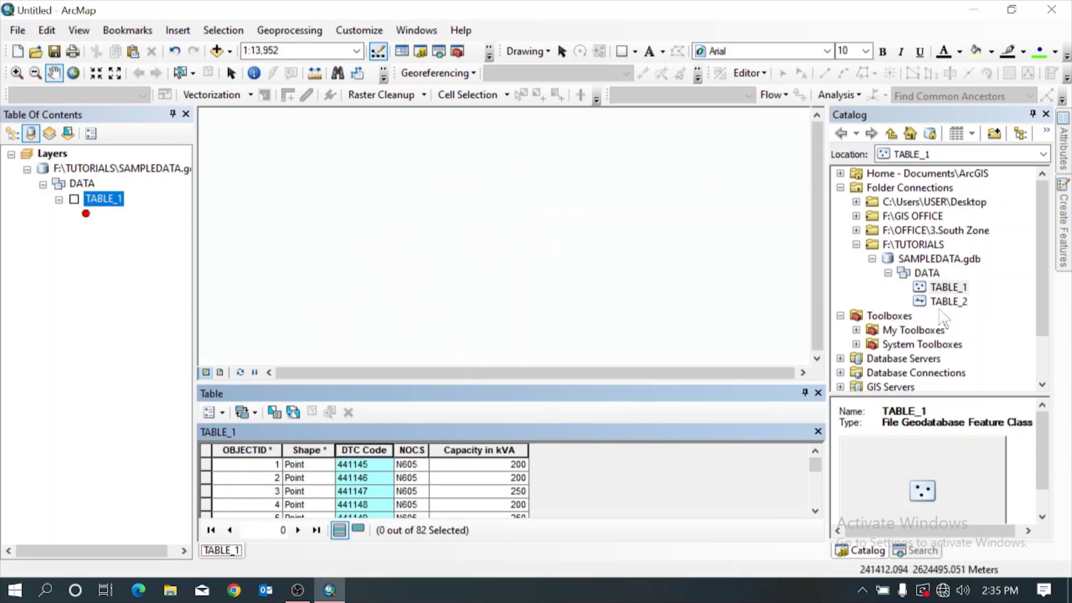
left_click(955, 302)
left_click_drag(954, 302, 529, 292)
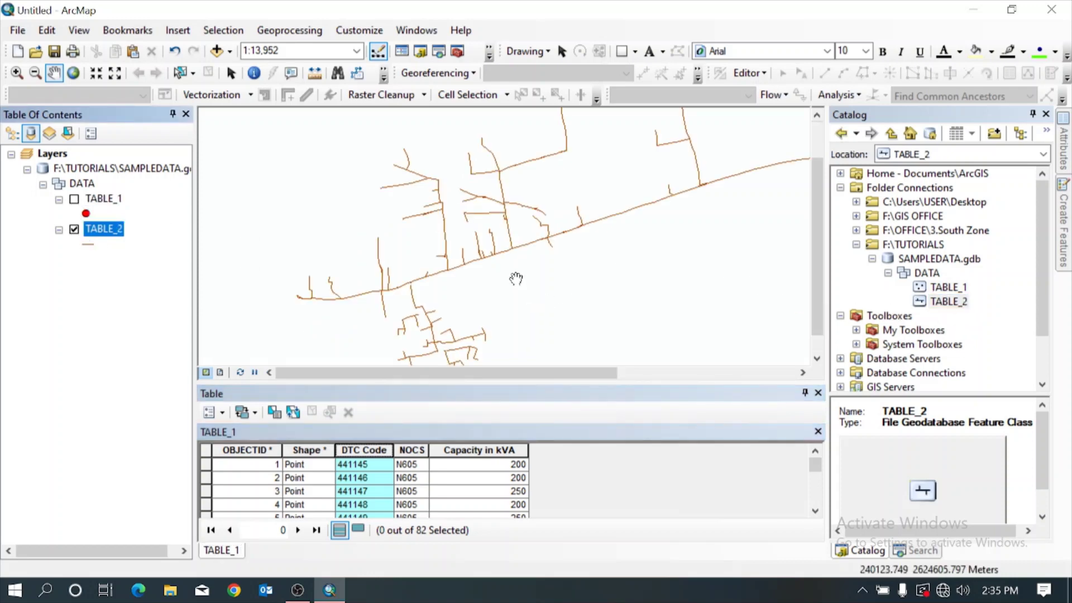
left_click(73, 72)
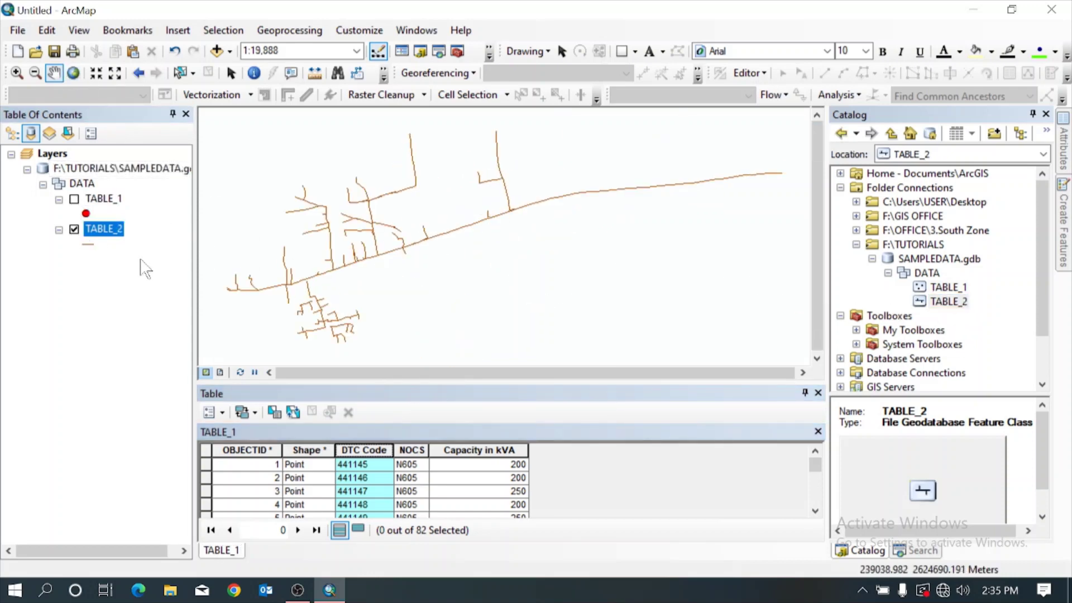
Symbolize the TABLE_2 lines in dark blue with an increased line width.
left_click(89, 245)
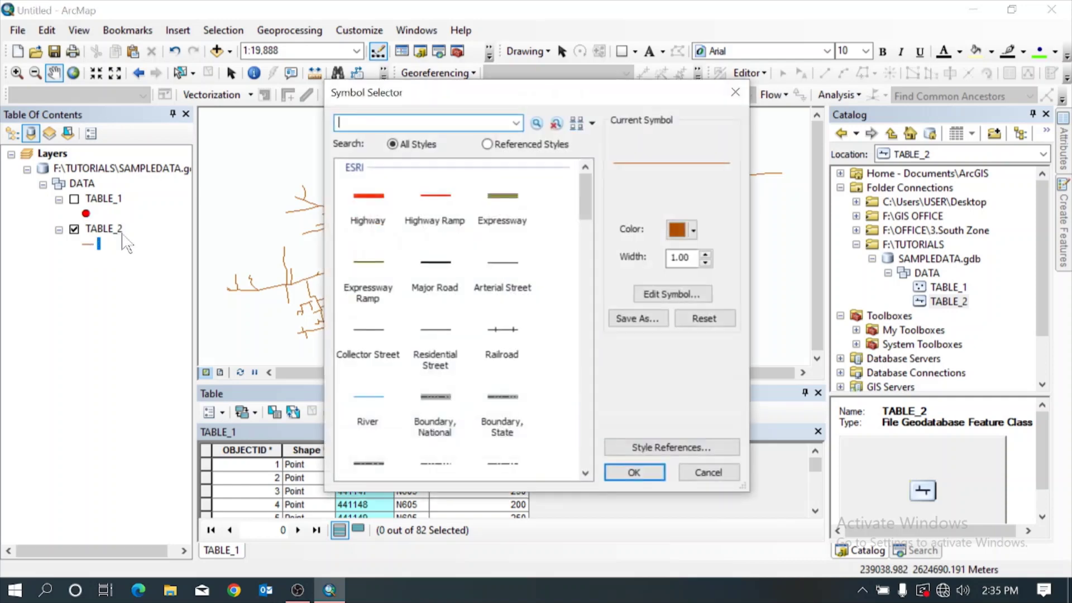
left_click(693, 229)
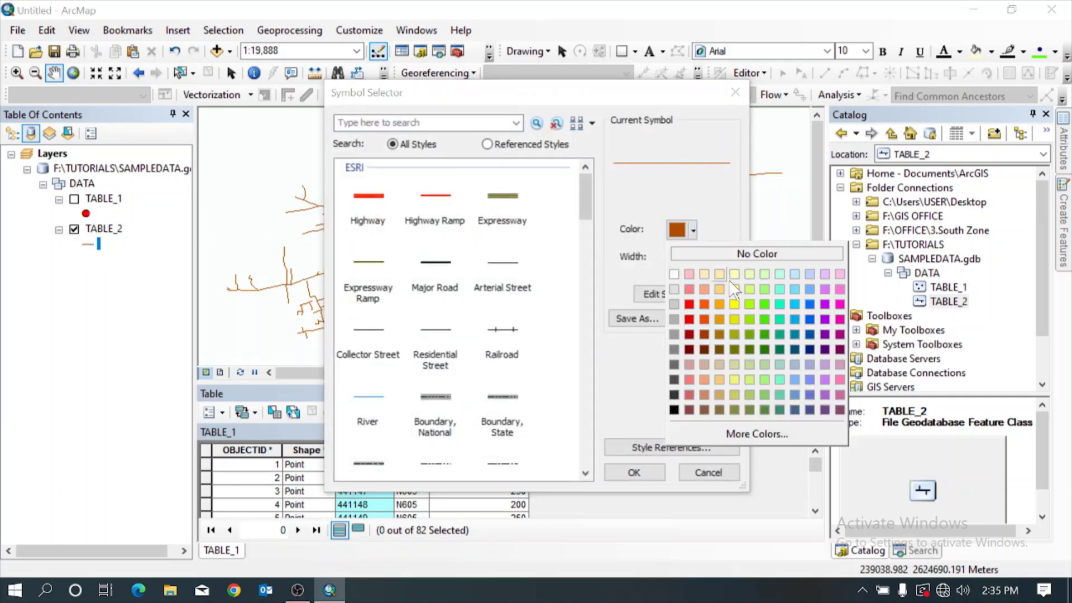
left_click(805, 334)
left_click(705, 254)
left_click(633, 471)
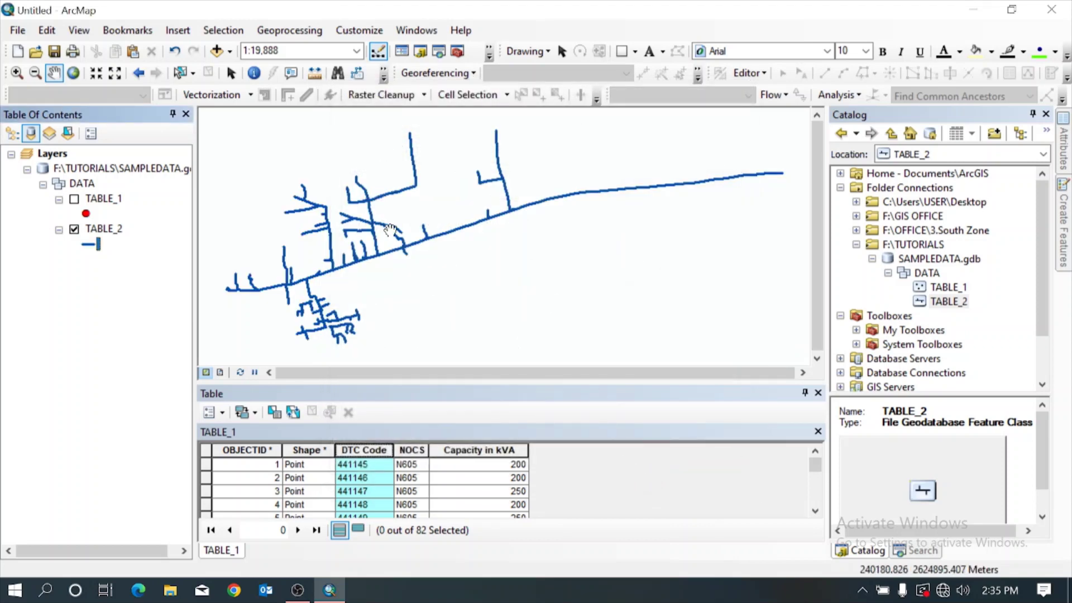
Open the attribute table of the TABLE_2 layer and look through its fields.
left_click(109, 230)
right_click(108, 230)
left_click(150, 266)
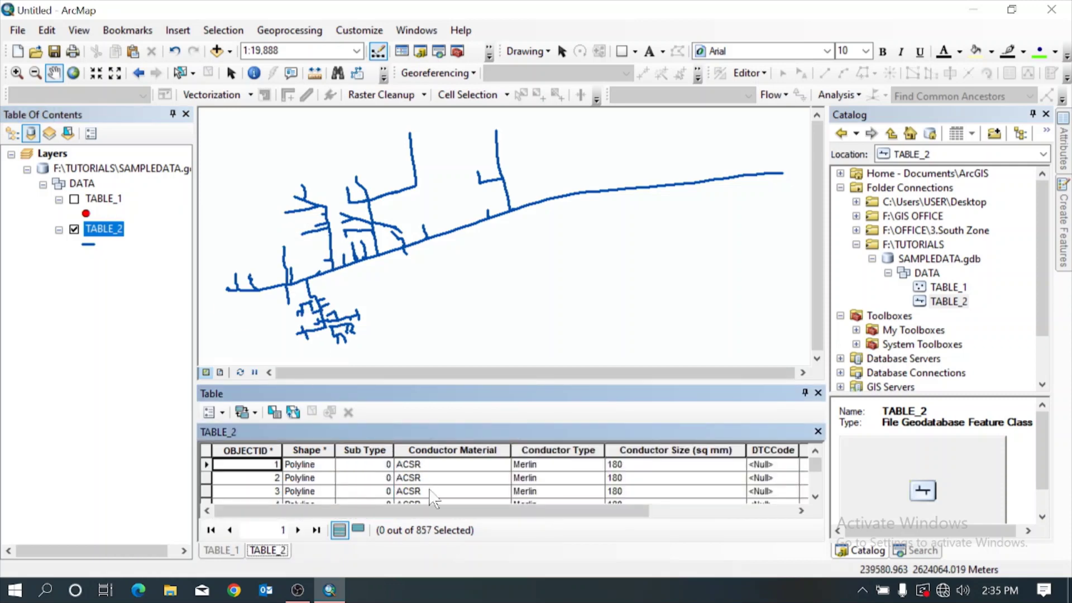
left_click_drag(444, 510, 453, 510)
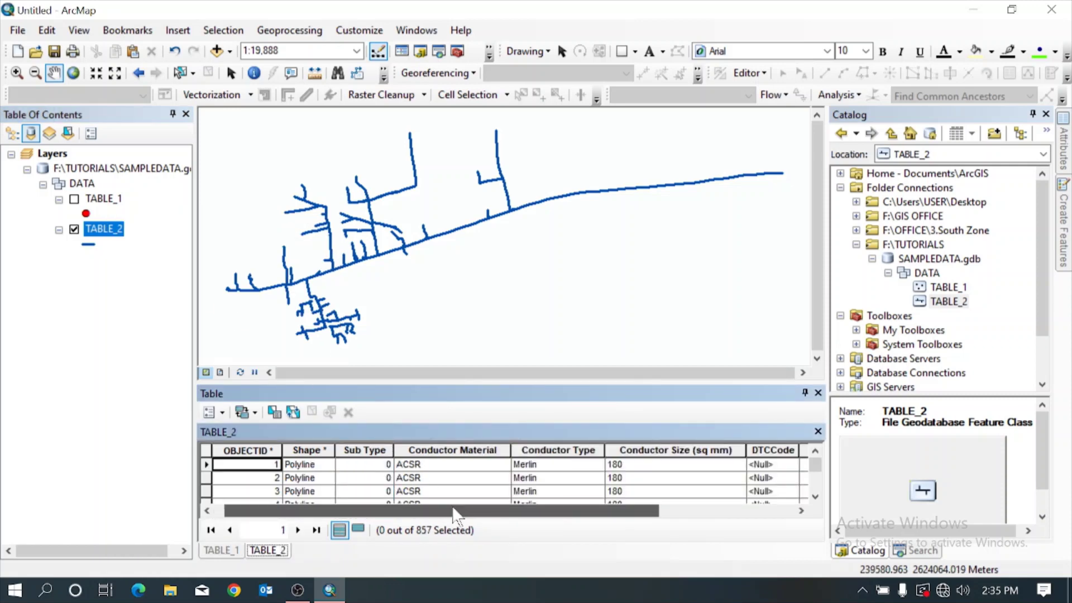
Select all TABLE_2 records, show the TABLE_1 layer again, and clear the selection.
left_click(290, 410)
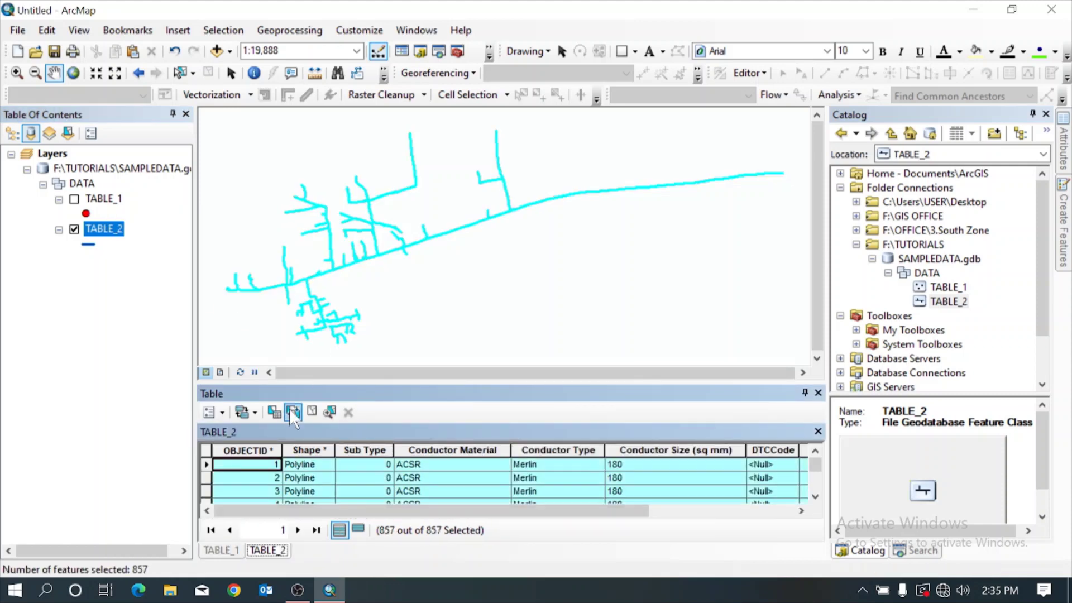
left_click(74, 199)
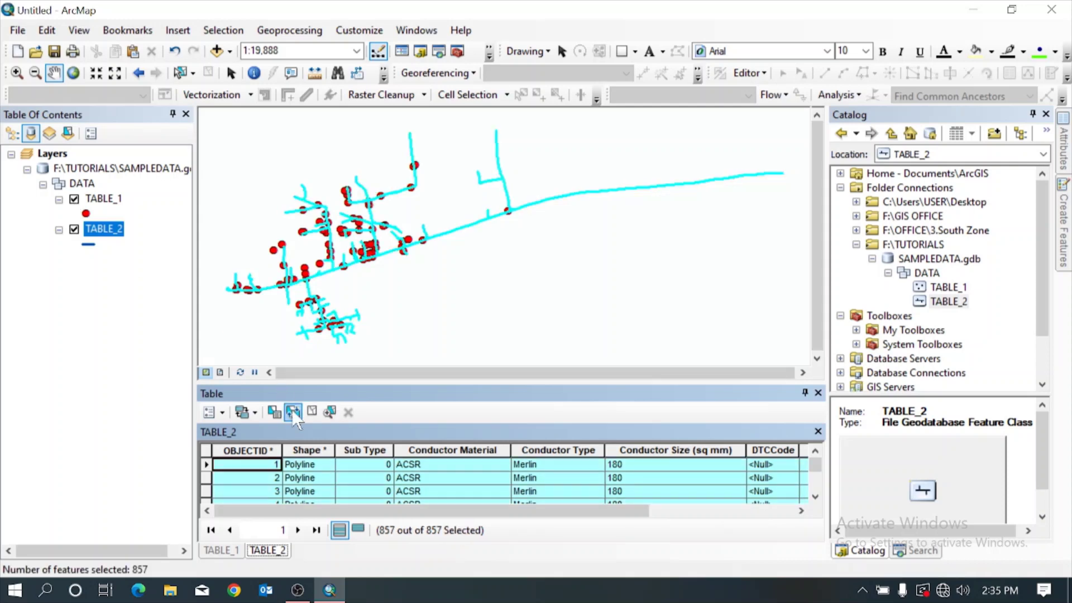
left_click(307, 411)
Switch the selection of TABLE_1's records in its attribute table, clear it, and highlight the DTC Code field.
left_click(233, 550)
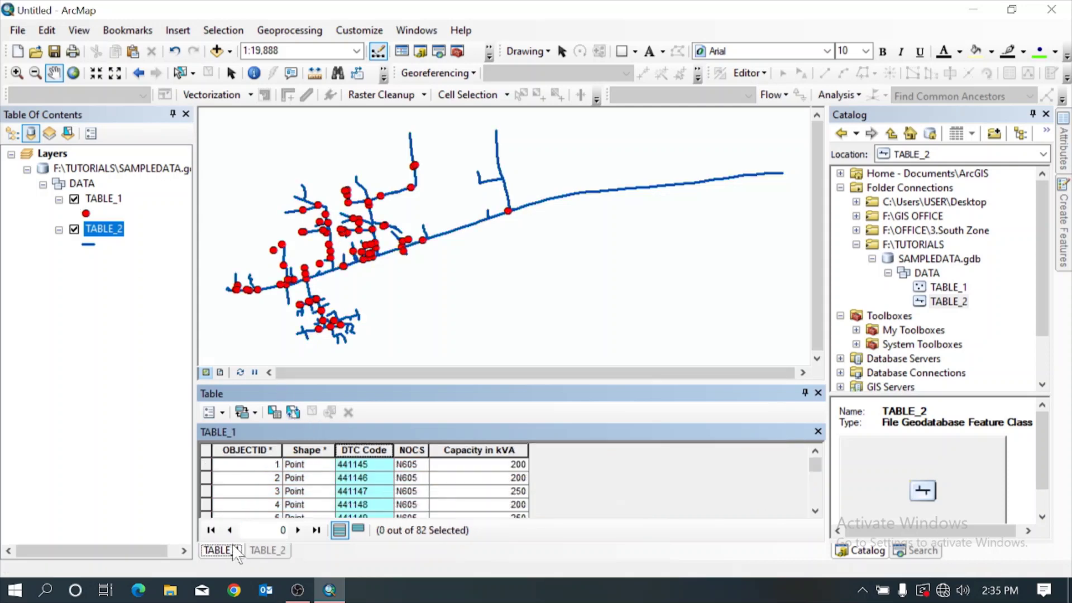
left_click(291, 410)
left_click(295, 409)
left_click(295, 410)
left_click(310, 410)
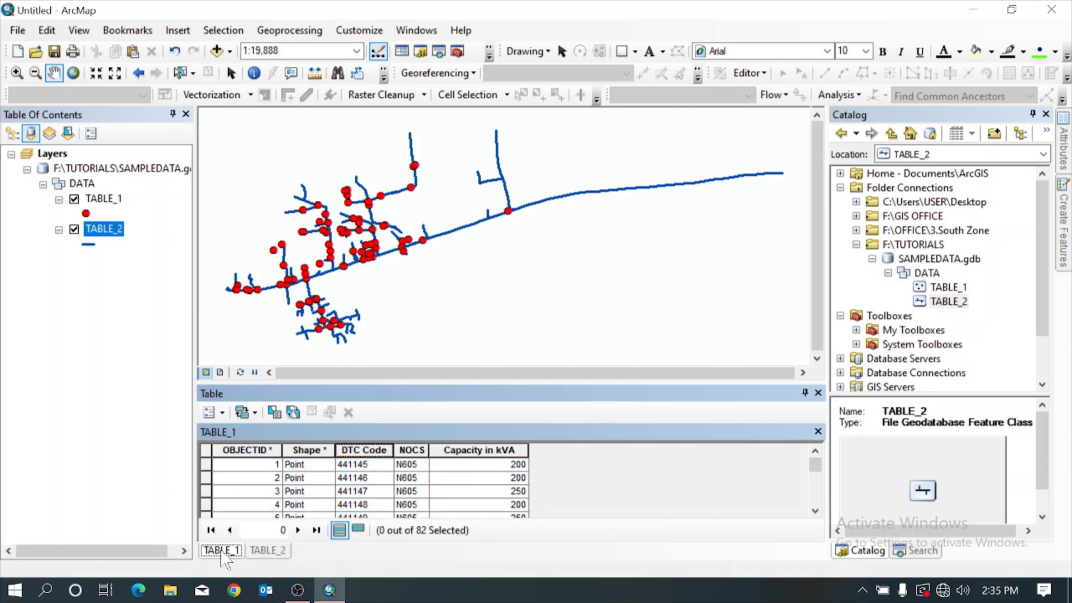
left_click(364, 449)
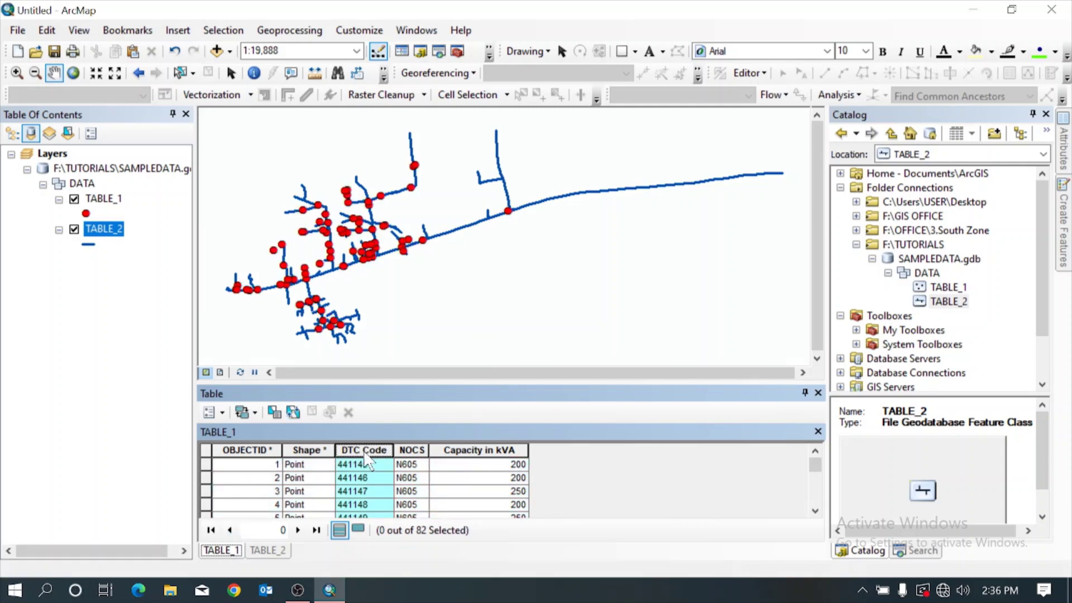
Sort TABLE_2's attribute table by the DTCCode field in descending order and highlight that field.
left_click(267, 550)
left_click_drag(435, 511, 480, 513)
left_click(702, 450)
left_click(702, 450)
left_click(695, 450)
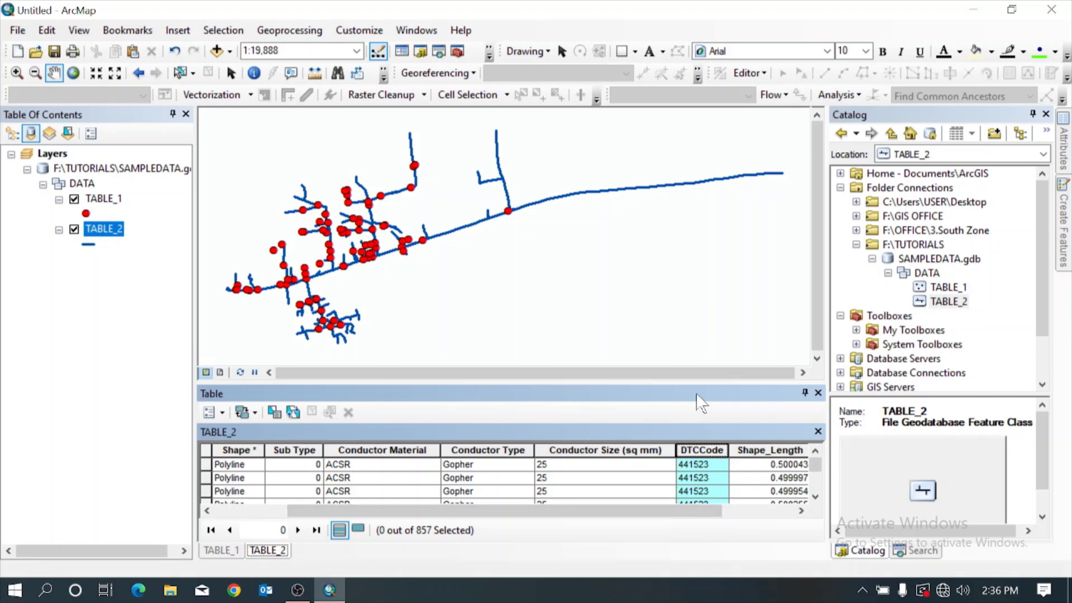
Start a new relationship class in the DATA feature dataset and name it RELATIONSHIP.
left_click(927, 274)
right_click(928, 276)
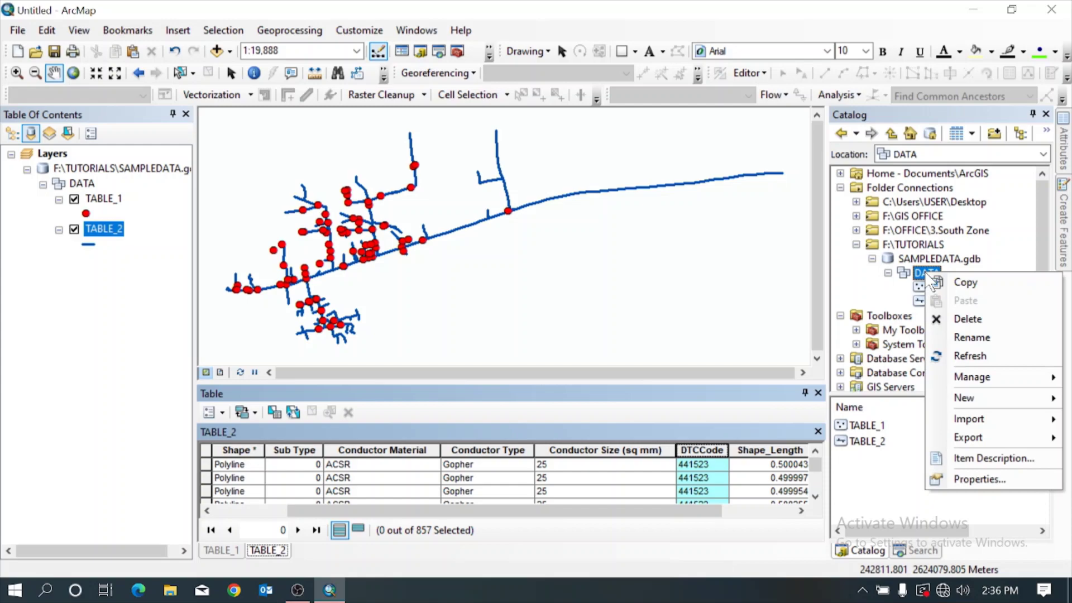
mouse_move(947, 401)
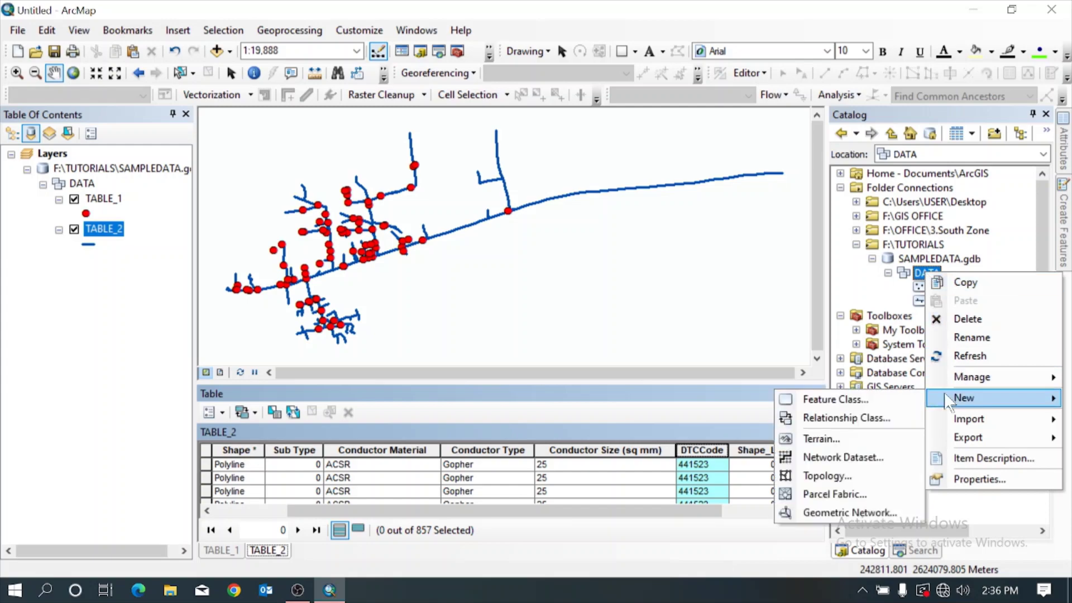
left_click(818, 417)
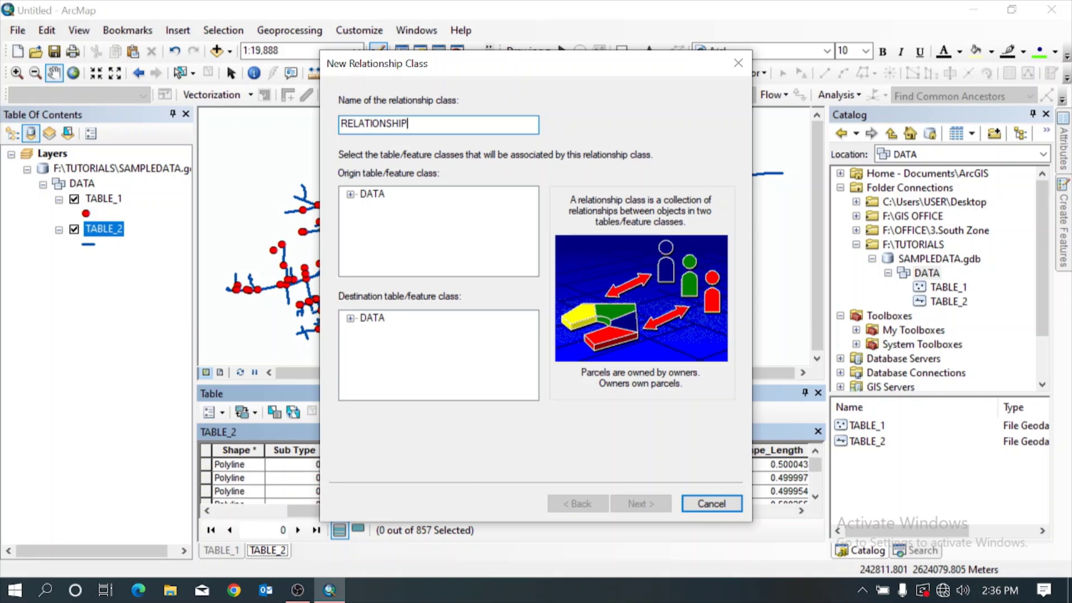
Set TABLE_1 as the origin and TABLE_2 as the destination feature class of the relationship class.
left_click(350, 194)
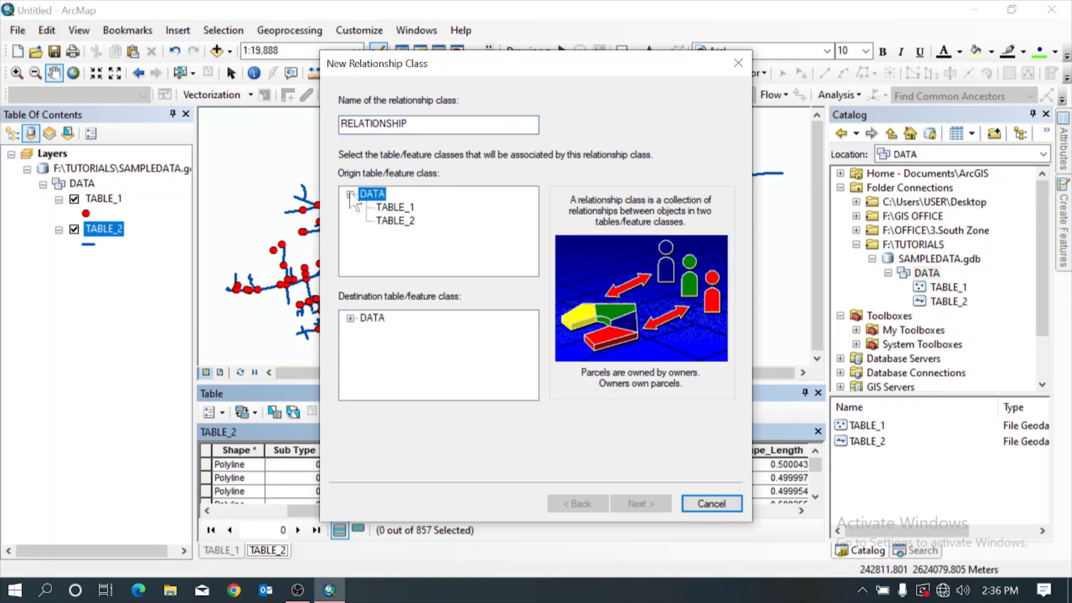
left_click(390, 209)
left_click(350, 319)
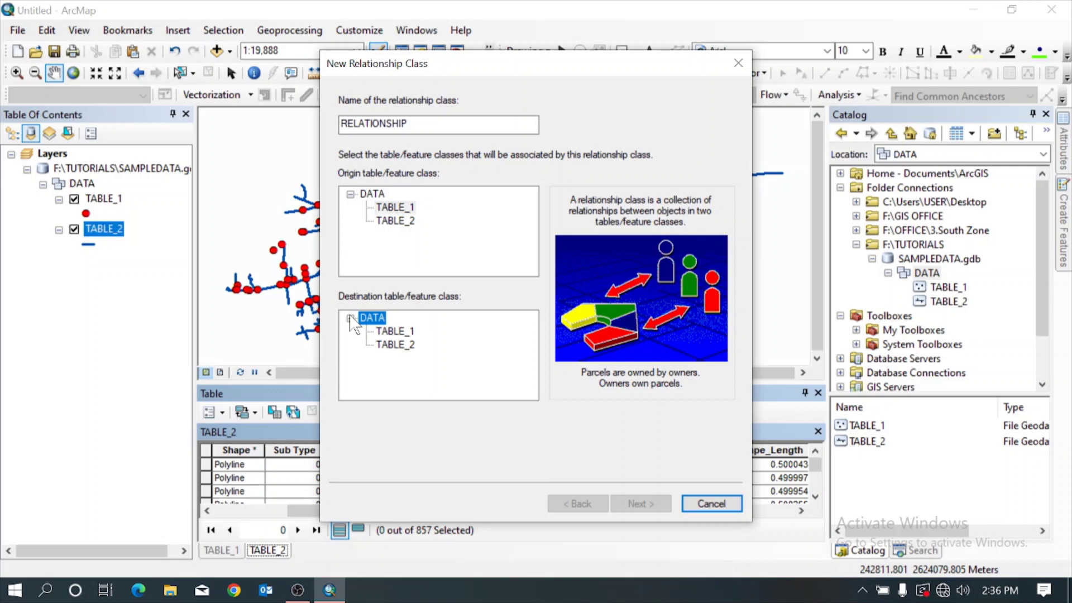
left_click(391, 344)
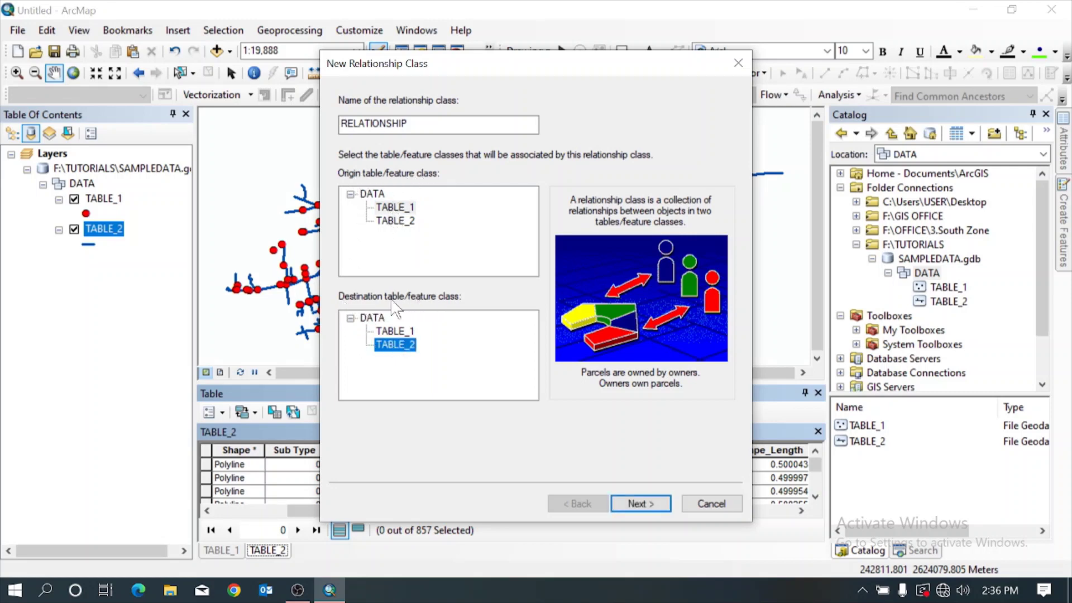
left_click(615, 503)
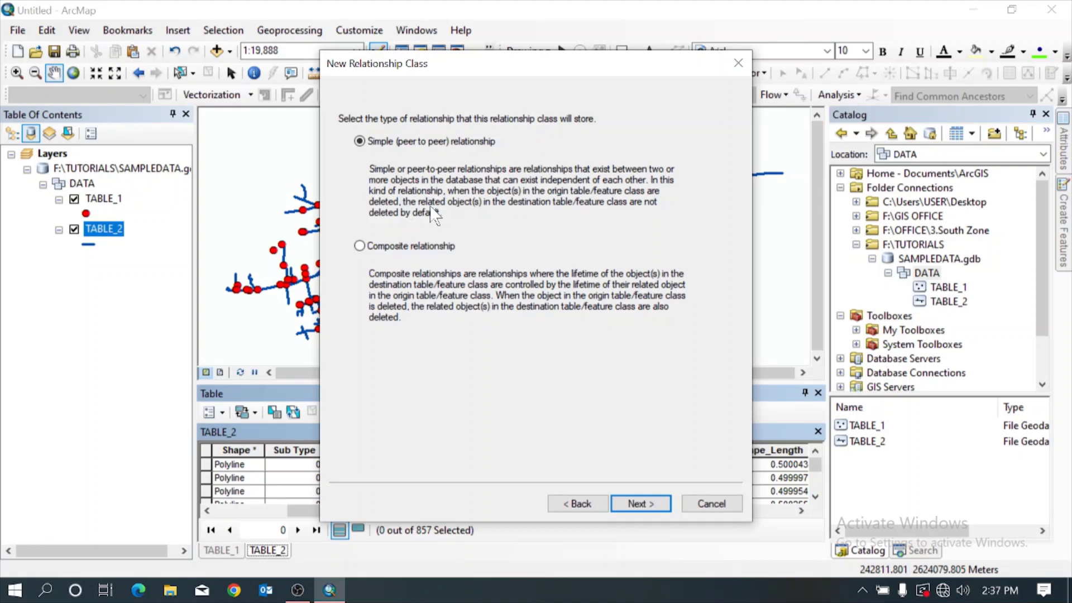
Make it a composite relationship, keep the TABLE_2 and TABLE_1 labels, and propagate messages in both directions.
left_click(360, 247)
left_click(640, 504)
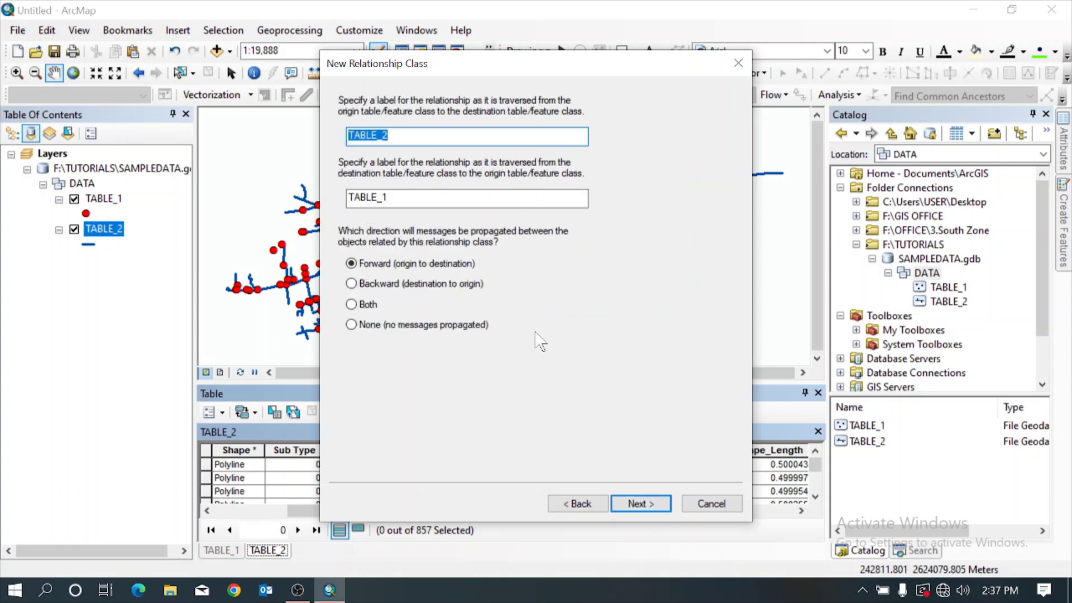
left_click(354, 308)
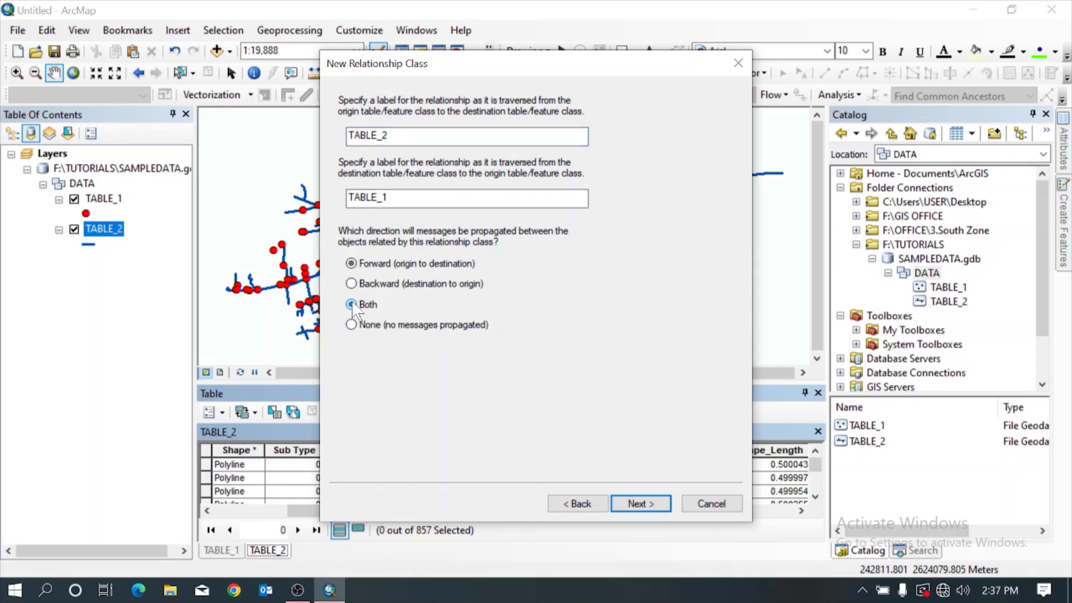
Give the relationship class a 1 - M (one to many) cardinality and add no attributes to it.
left_click(640, 504)
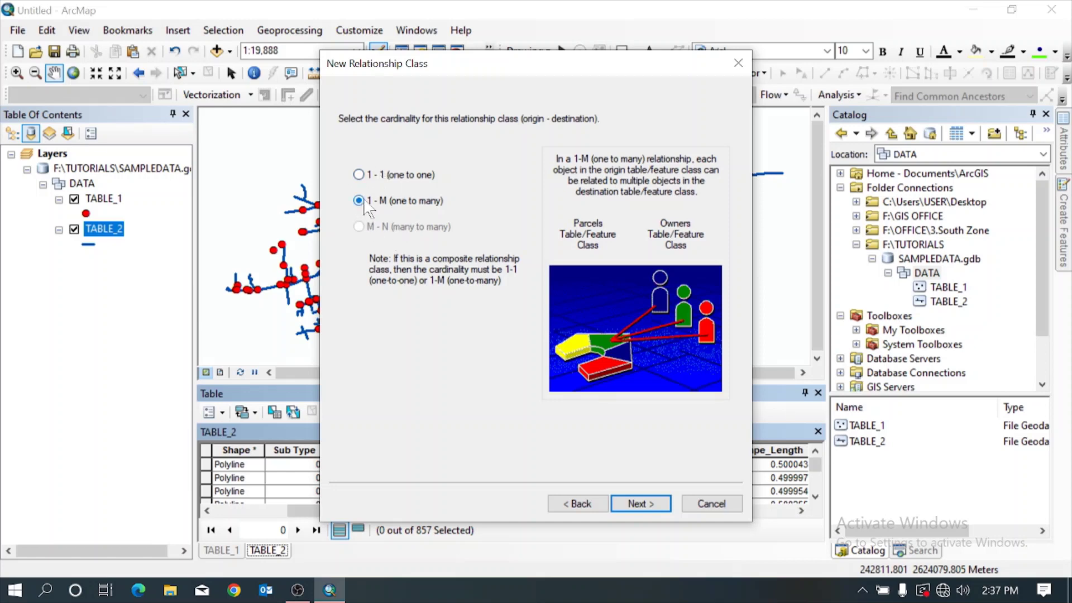
left_click(640, 503)
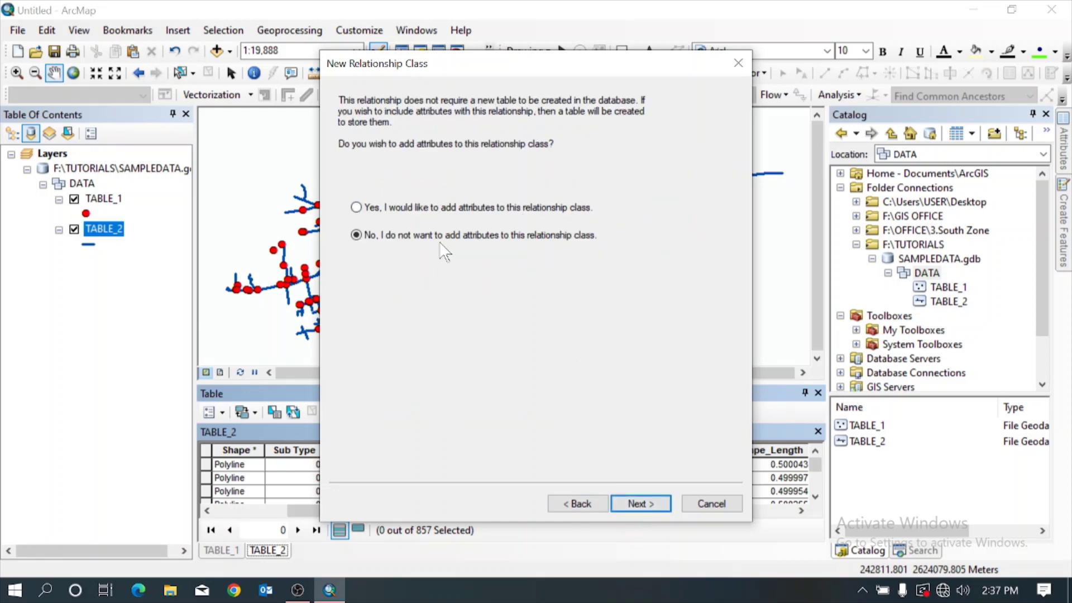
left_click(640, 504)
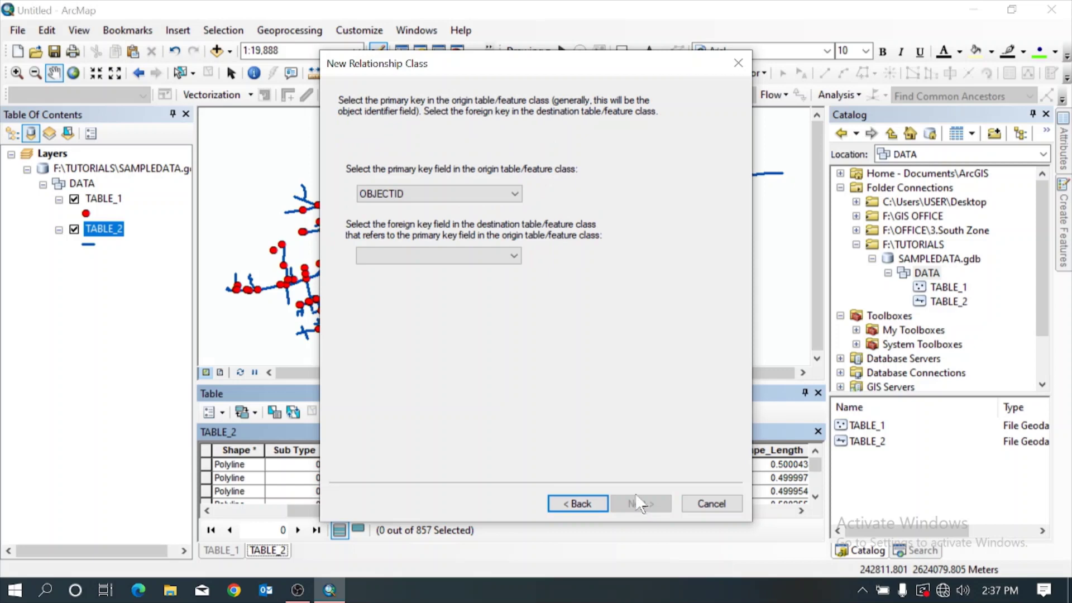
Use DTCCode as both the primary and foreign key, finish the relationship class, and select it in the DATA dataset.
left_click(512, 196)
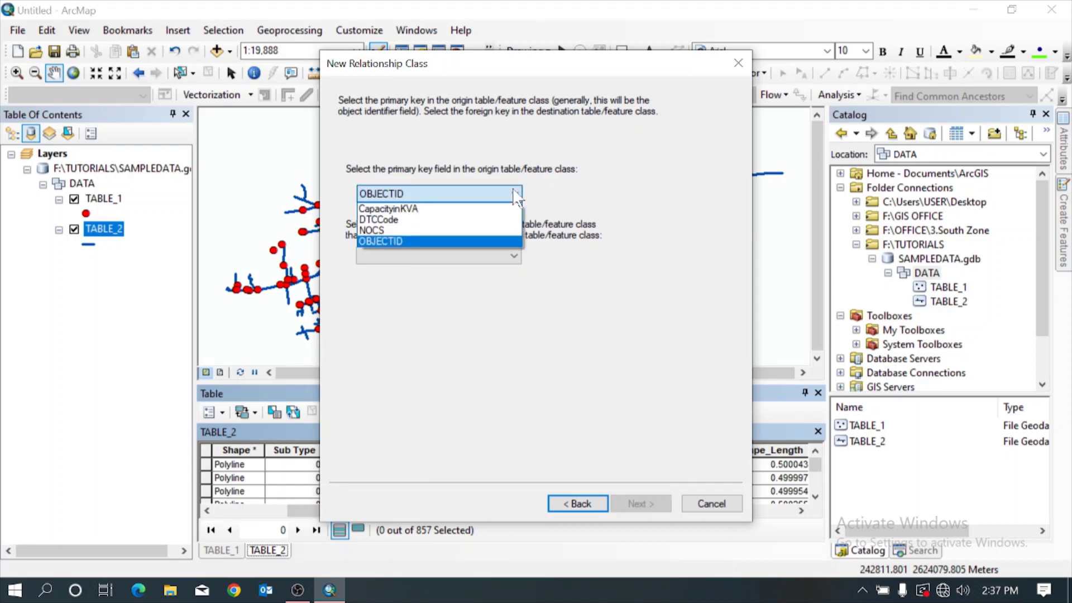
left_click(434, 220)
left_click(424, 256)
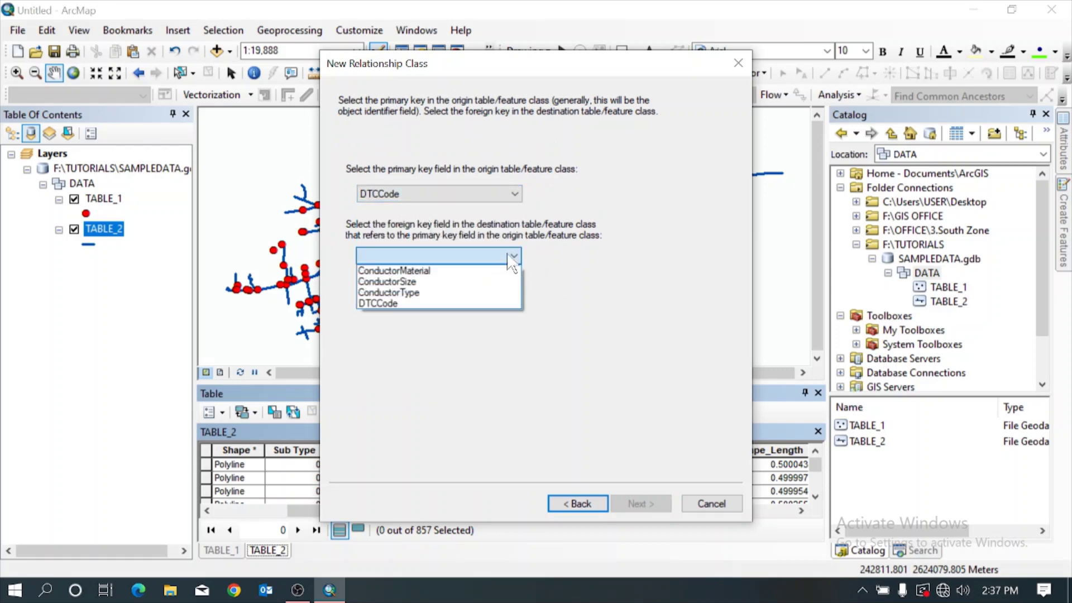
left_click(394, 304)
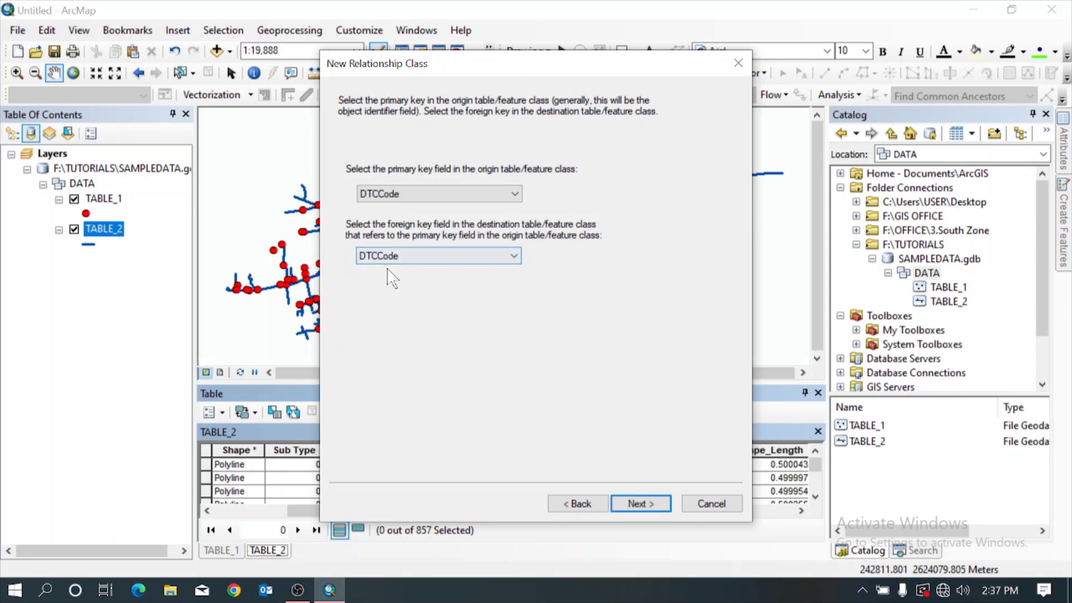
left_click(640, 504)
left_click(640, 505)
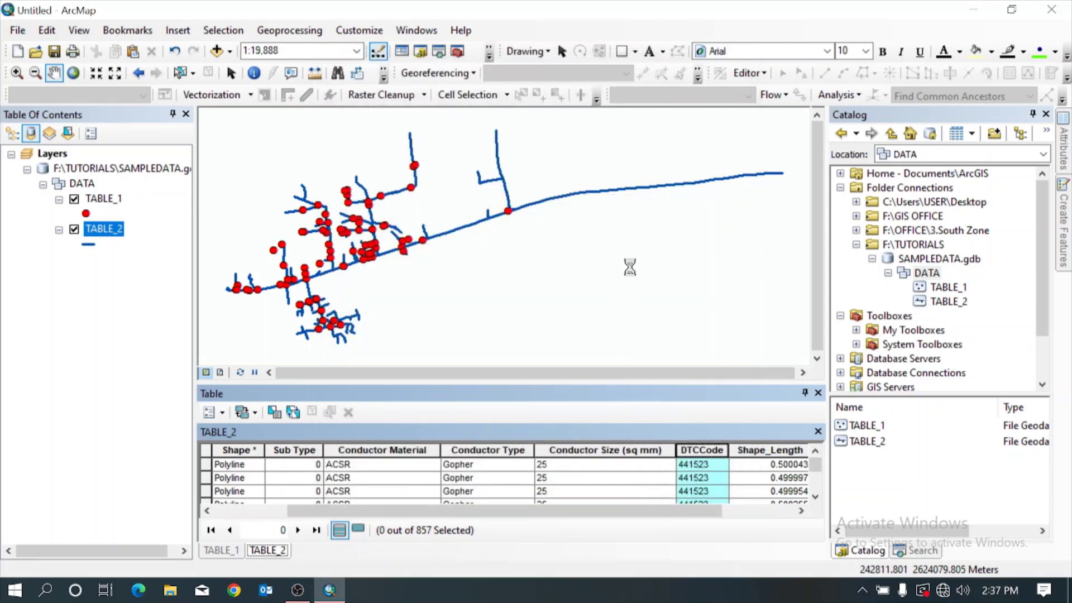
left_click(941, 288)
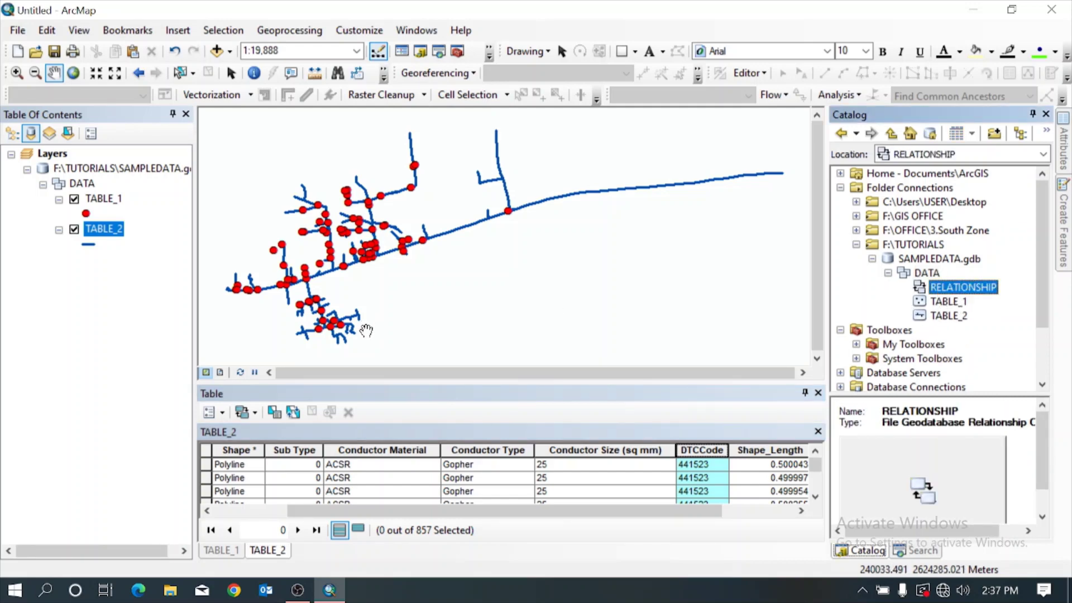
Select the TABLE_1 record with OBJECTID 1 and zoom the map to its point.
left_click(223, 550)
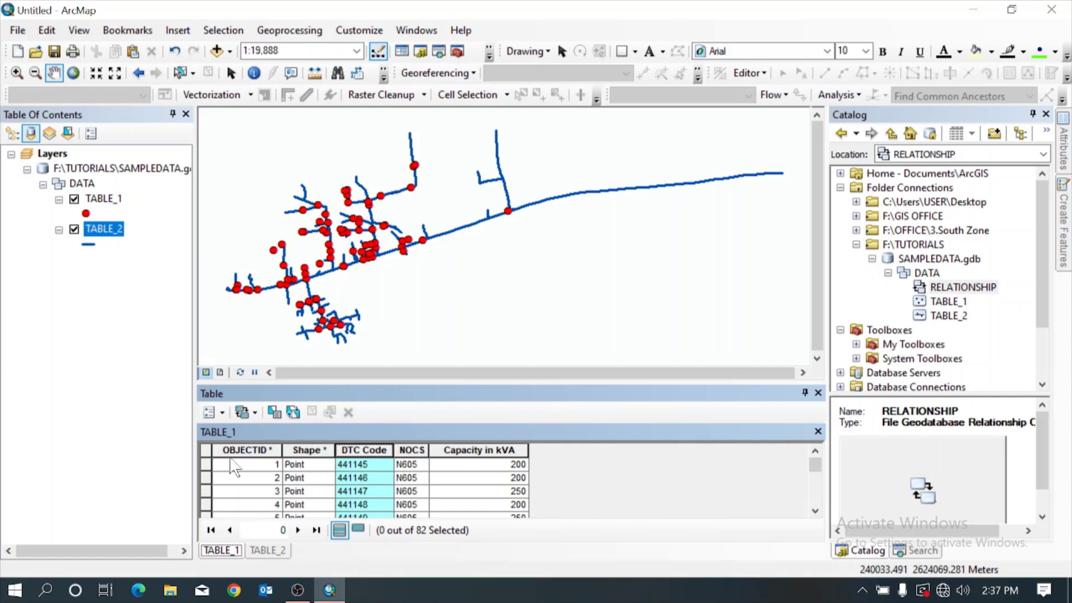
left_click(205, 464)
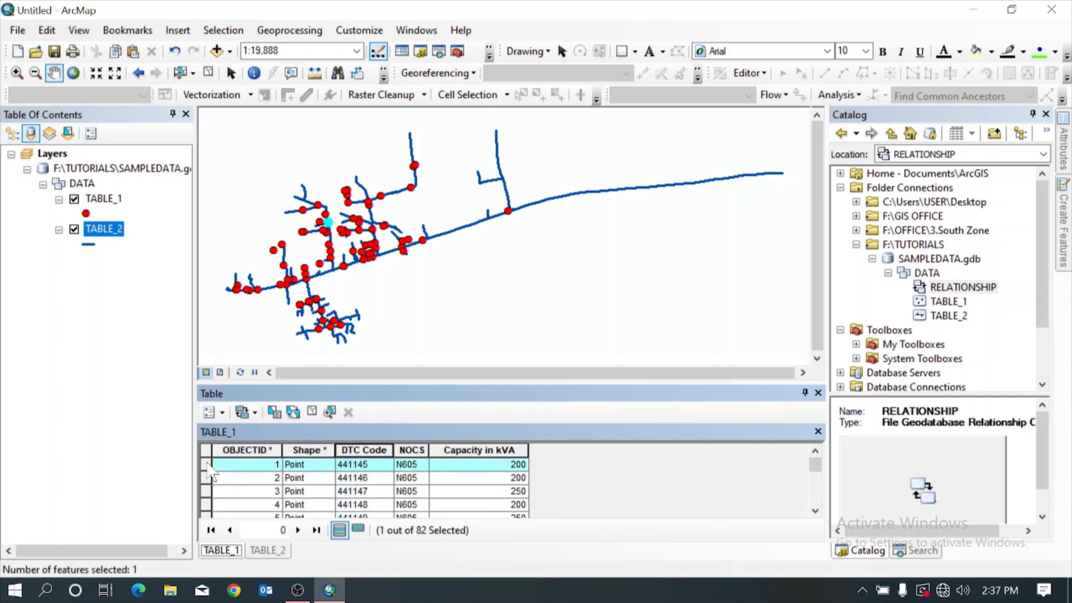
left_click(328, 412)
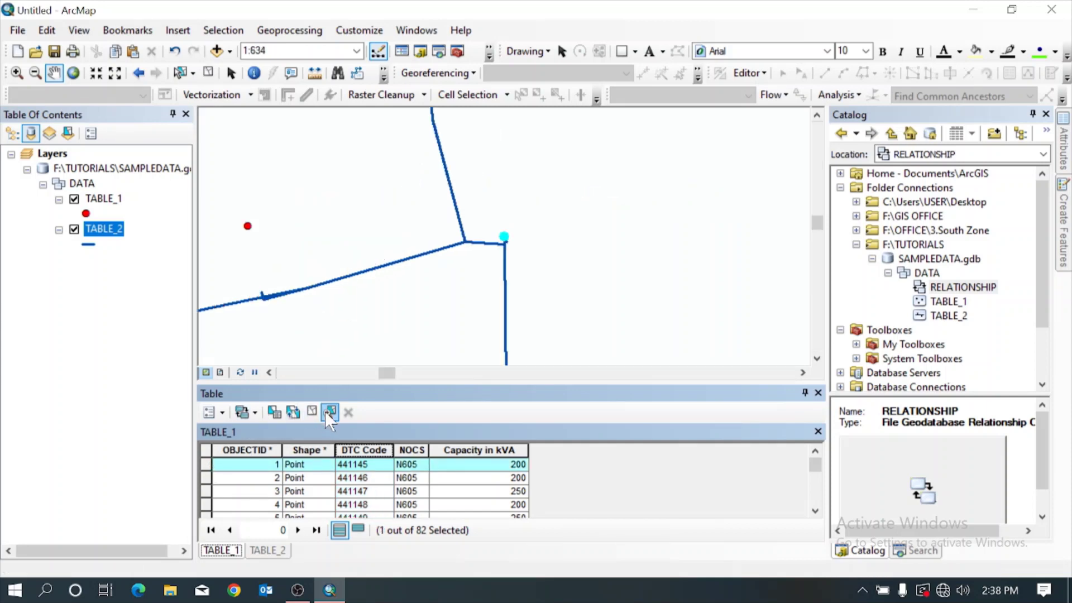
scroll(511, 238, "up", 5)
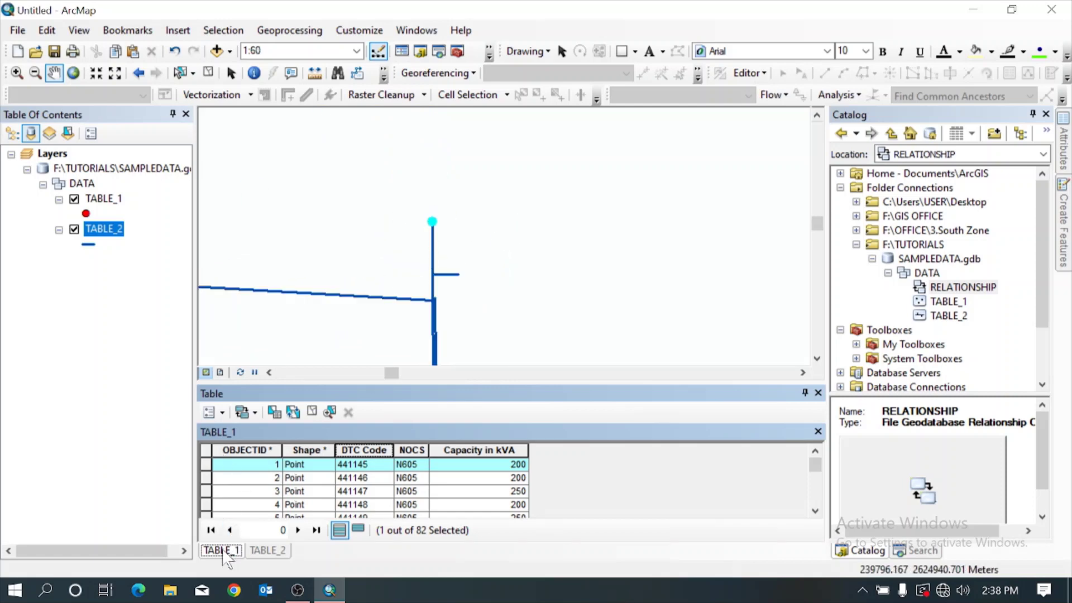
Show the TABLE_2 lines related to the selected point through RELATIONSHIP, inspect them on the map, and clear the TABLE_2 selection.
left_click(243, 412)
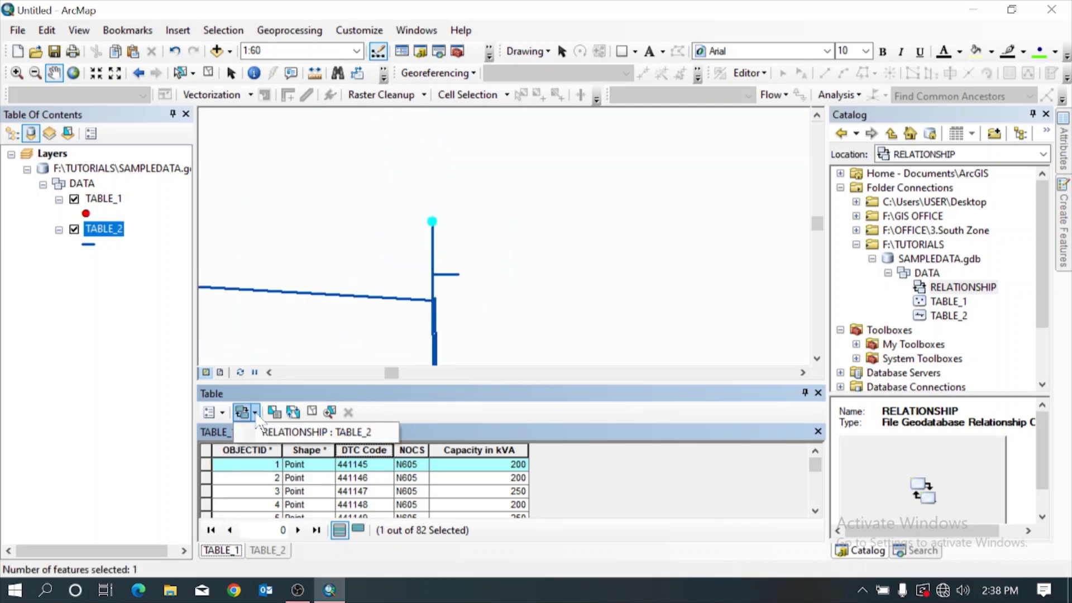
left_click(310, 431)
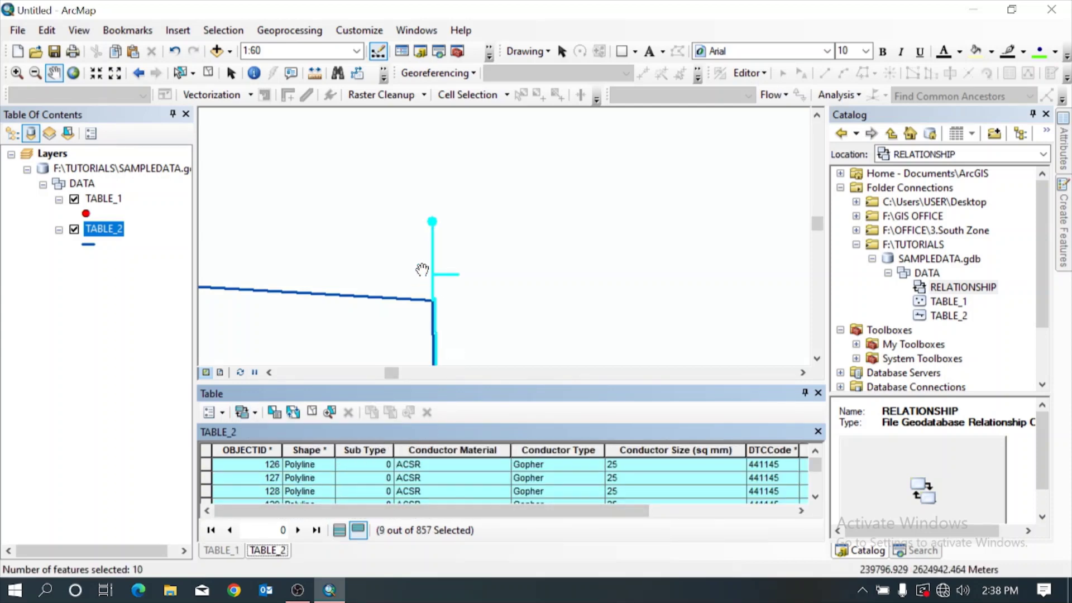
scroll(424, 279, "up", 5)
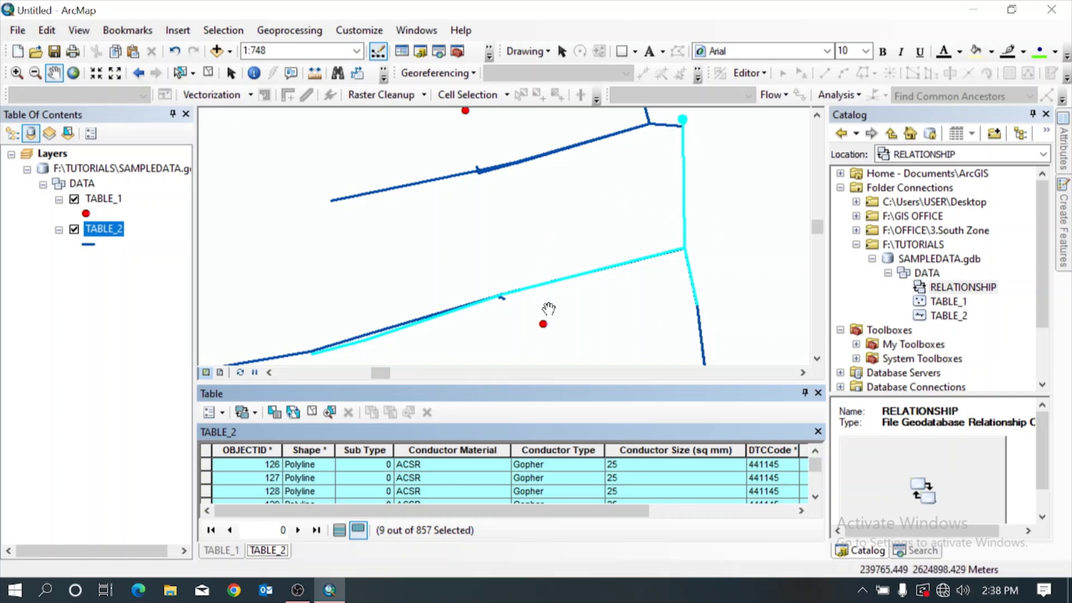
left_click_drag(584, 311, 576, 320)
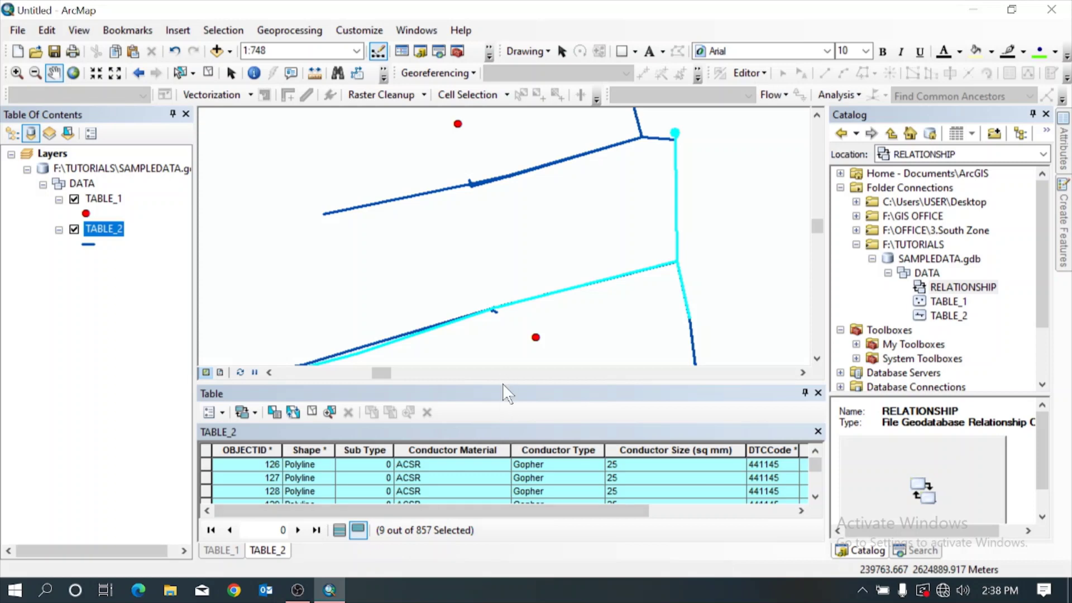
left_click_drag(503, 383, 498, 390)
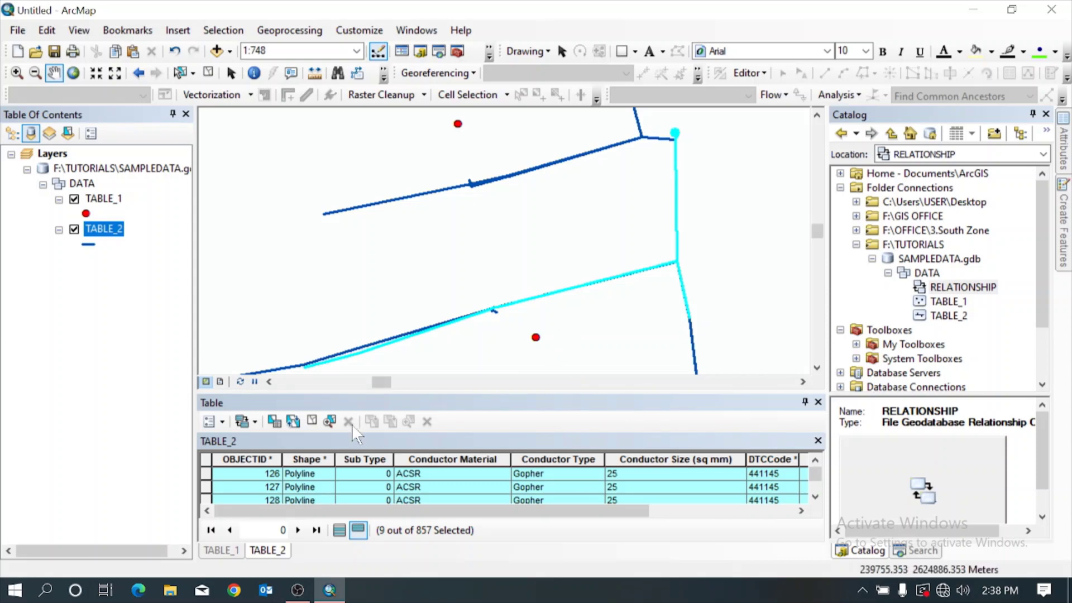
left_click(310, 420)
Select the TABLE_1 records with OBJECTID 1 to 3 and zoom to their related TABLE_2 lines.
left_click(220, 551)
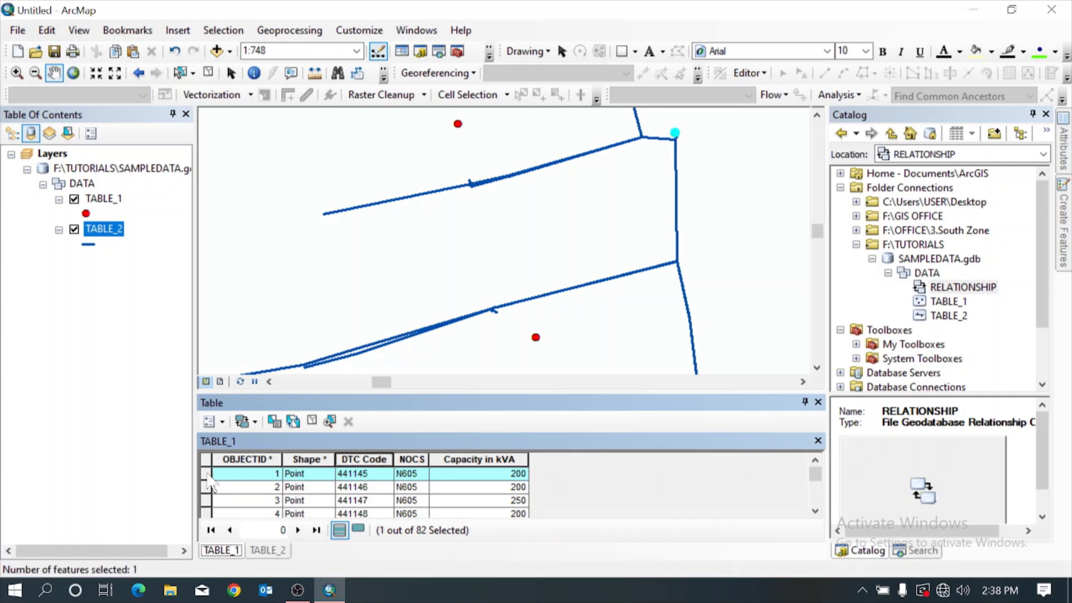
left_click(205, 499, "shift")
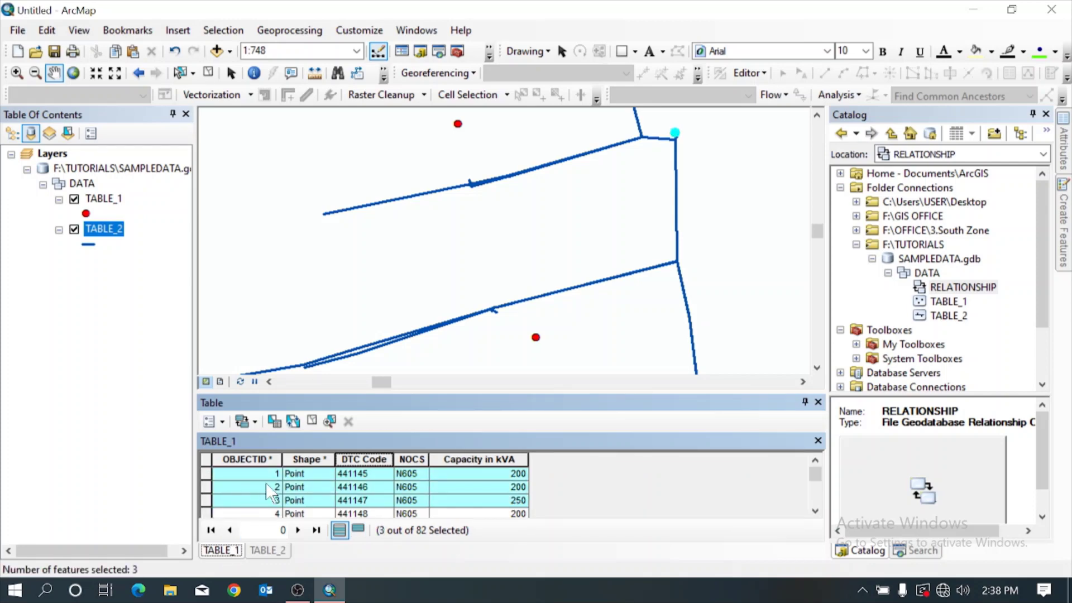
left_click(255, 420)
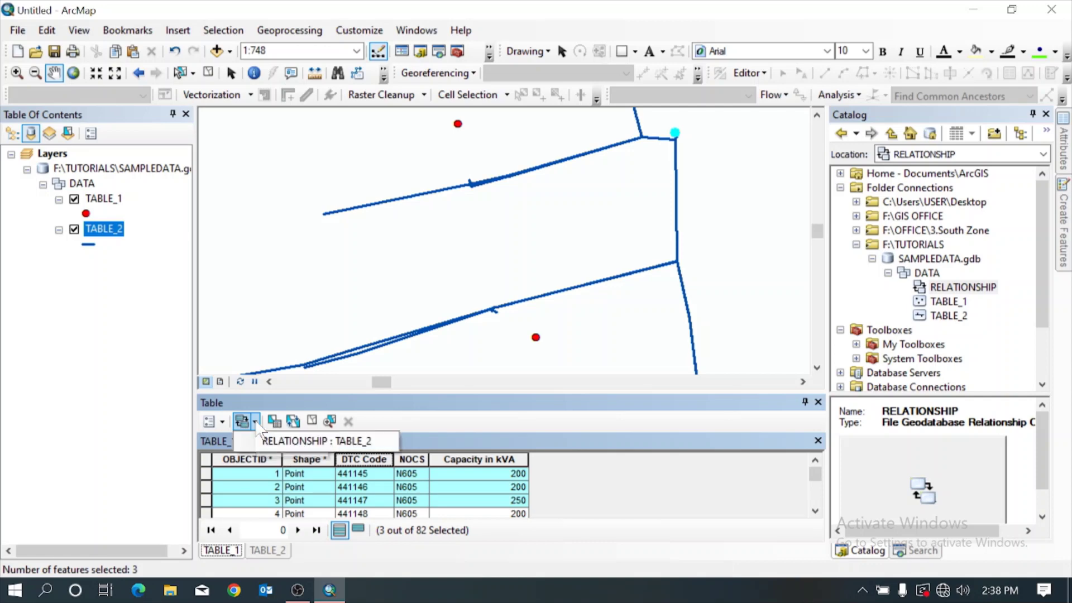
left_click(291, 437)
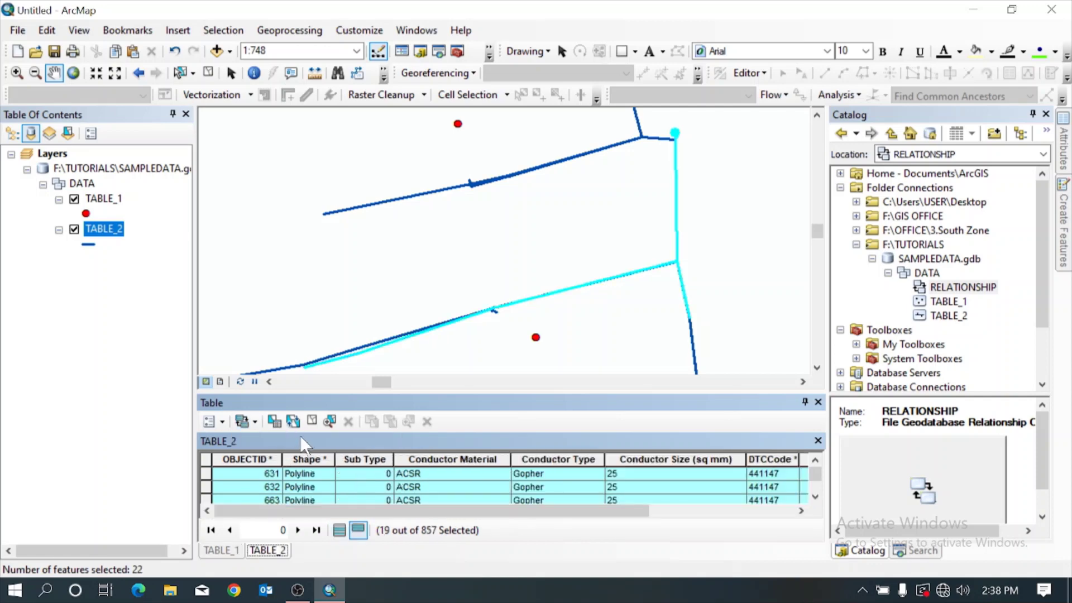
left_click(330, 420)
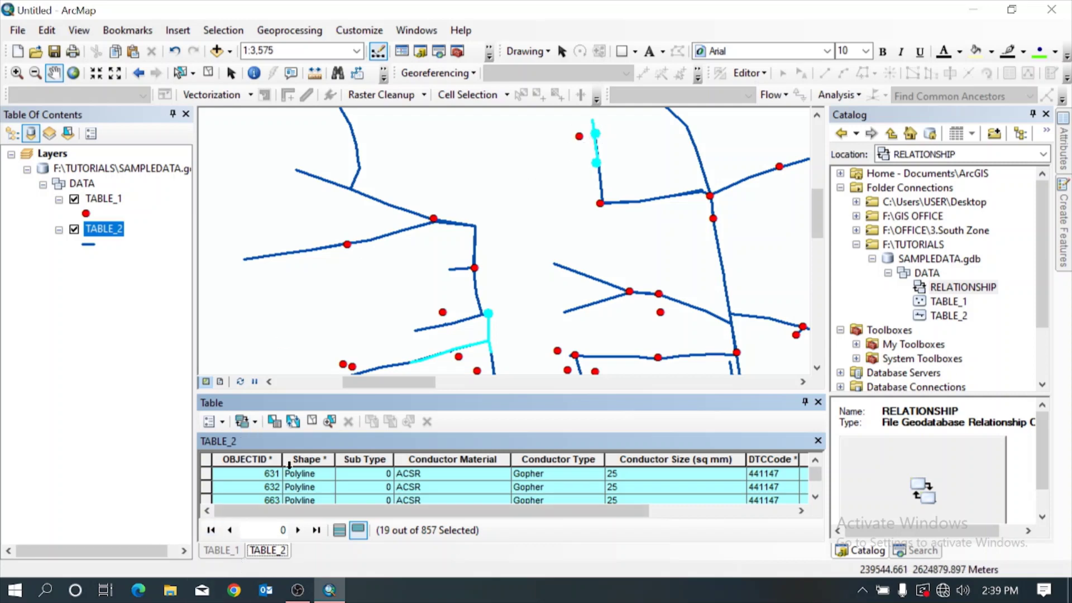
Clear the selections in both tables and list all records of TABLE_2.
left_click(312, 420)
left_click(211, 549)
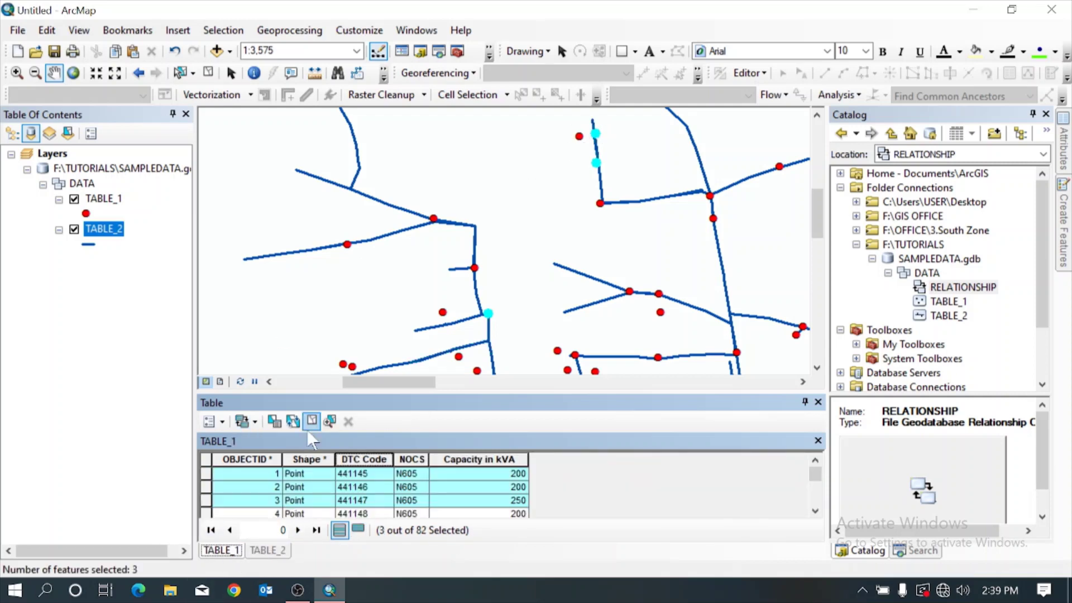
left_click(268, 551)
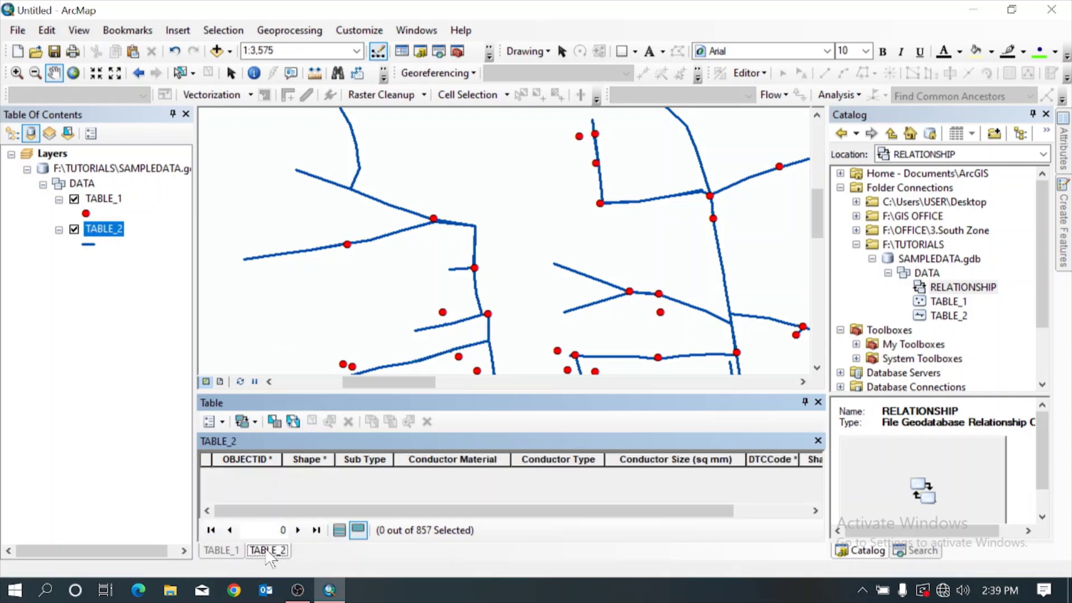
left_click(335, 530)
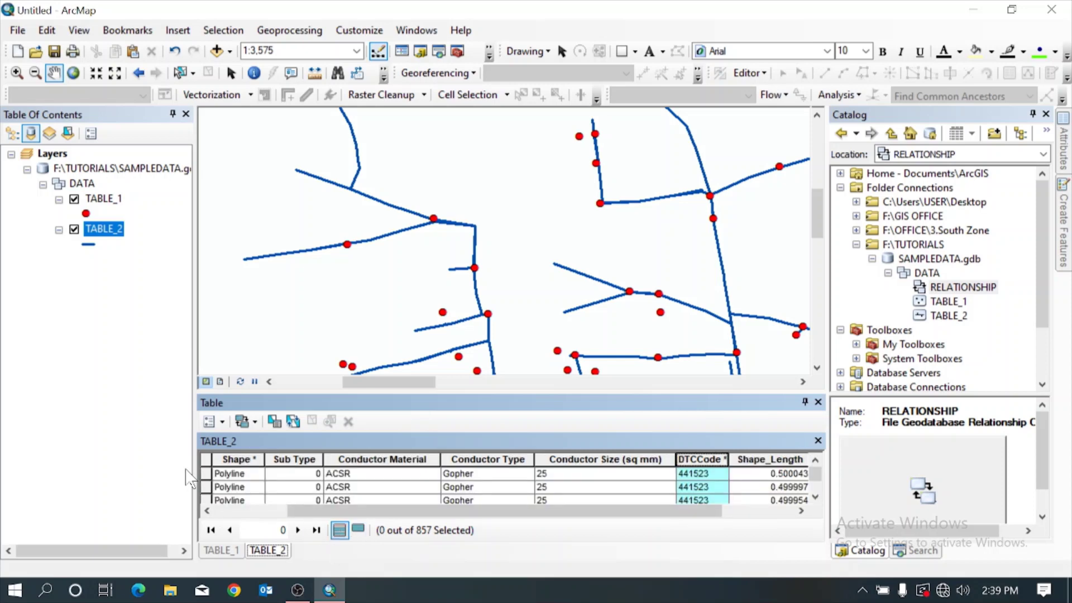
Select the first TABLE_2 record, with DTCCode 441523, and zoom to its related TABLE_1 point.
left_click(206, 473)
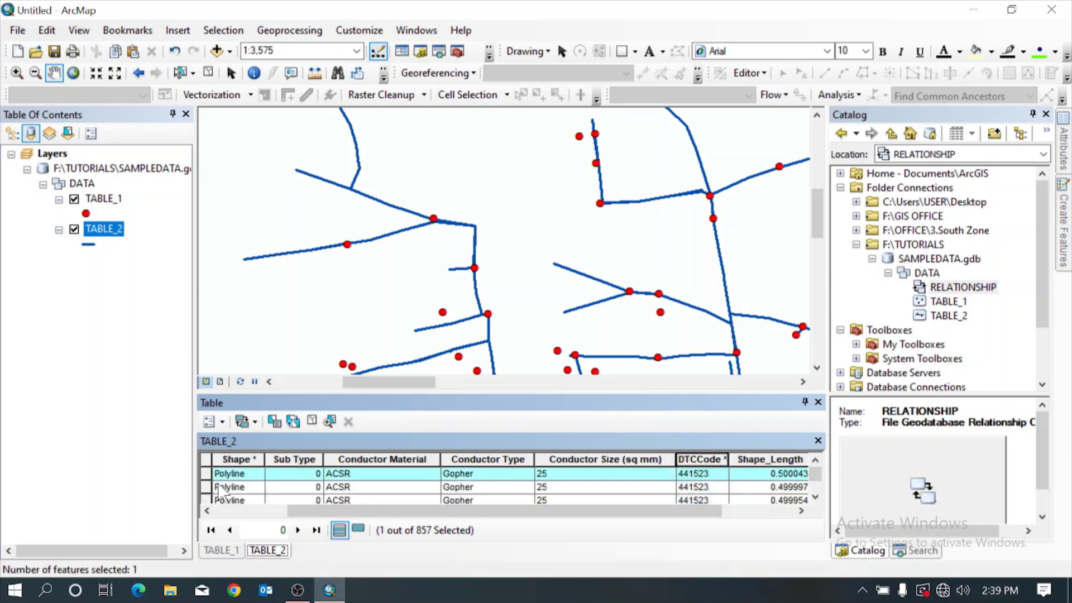
left_click(244, 422)
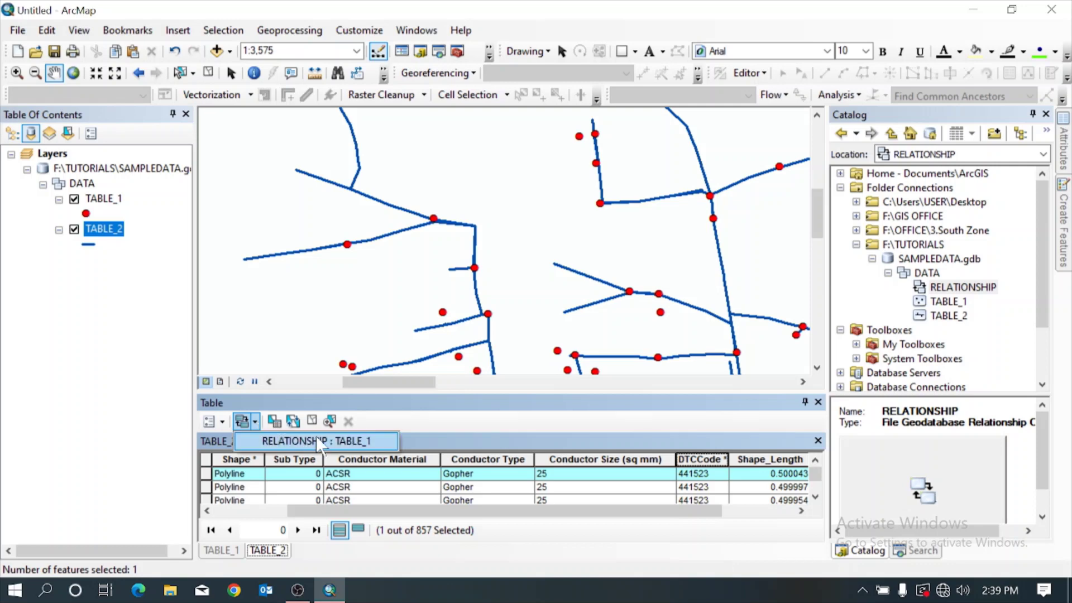
left_click(341, 445)
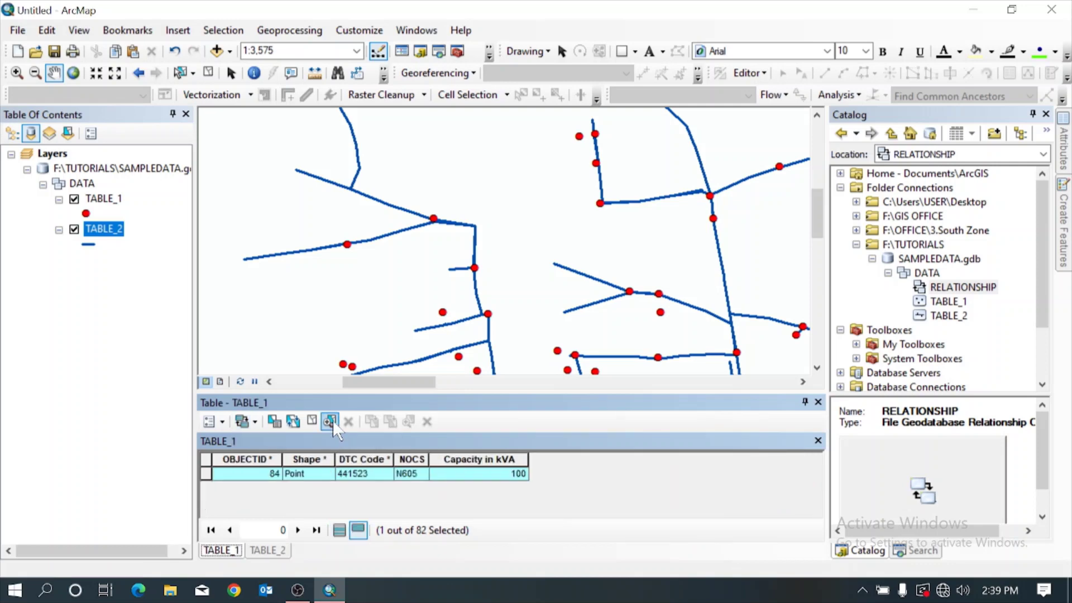
left_click(330, 420)
scroll(514, 253, "down", 5)
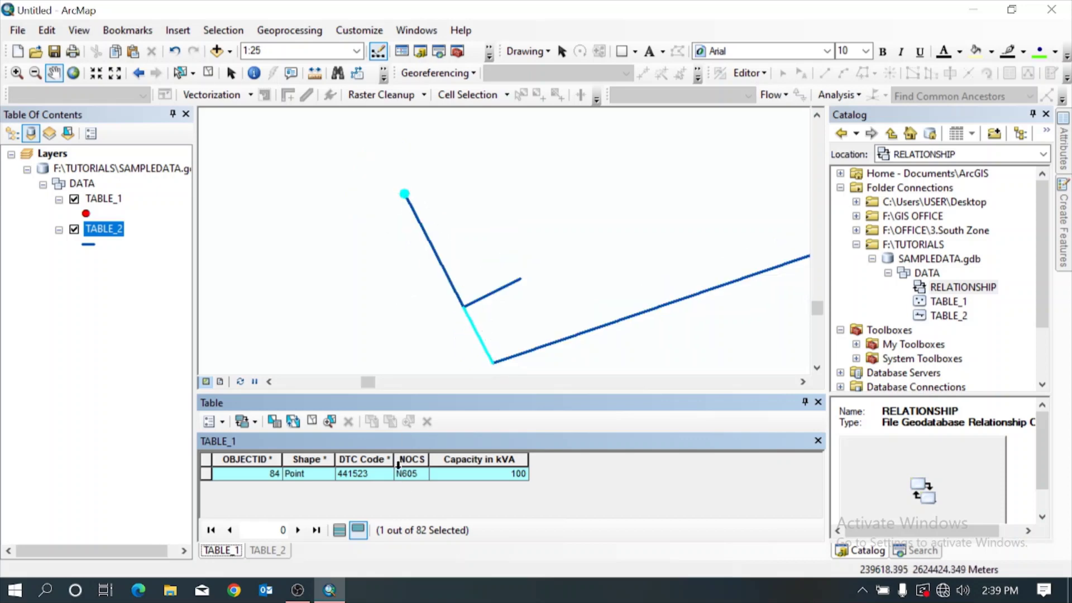
Clear the selections in TABLE_1 and TABLE_2 and enlarge the map area above the attribute table.
left_click(312, 420)
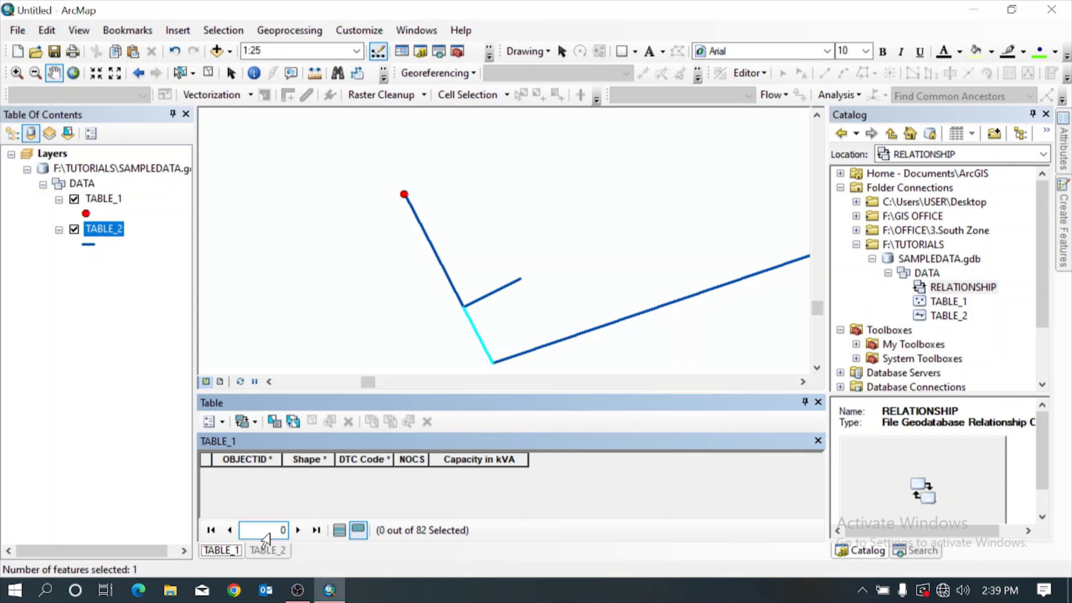
left_click(267, 550)
left_click(311, 421)
left_click_drag(385, 389, 387, 405)
scroll(361, 302, "up", 1)
scroll(361, 301, "up", 2)
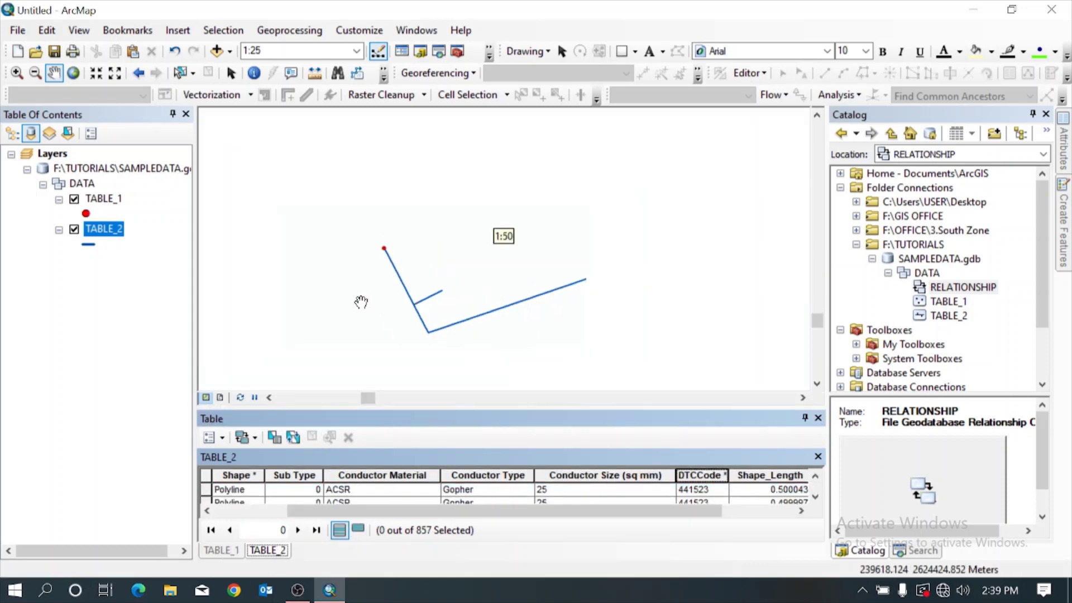
Select the TABLE_1 record with OBJECTID 2 from the full record list and zoom to its related TABLE_2 lines.
left_click(234, 551)
left_click(340, 530)
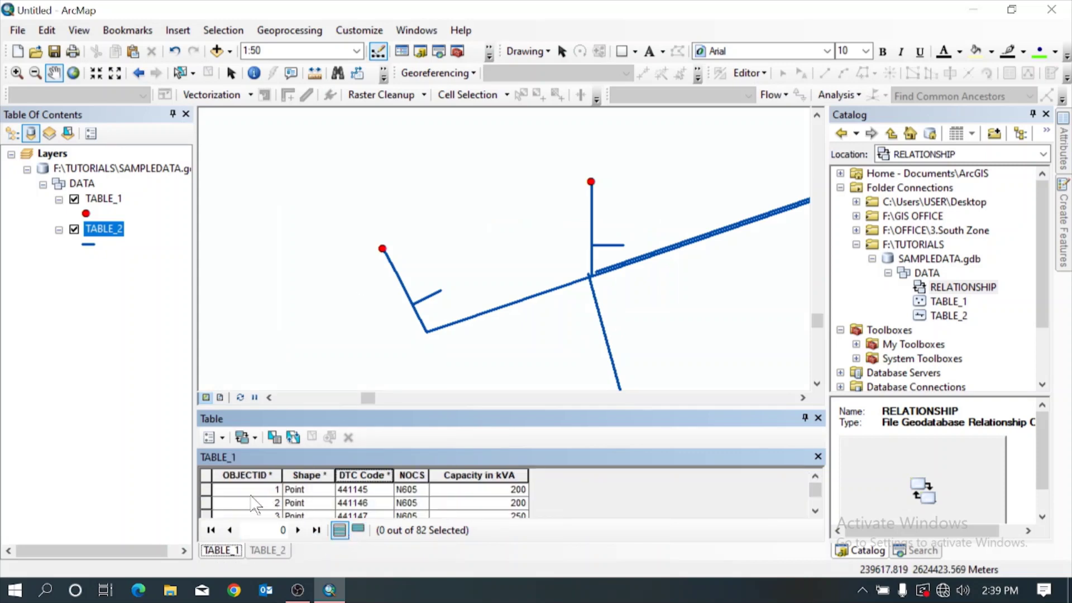
left_click(213, 502)
left_click(255, 441)
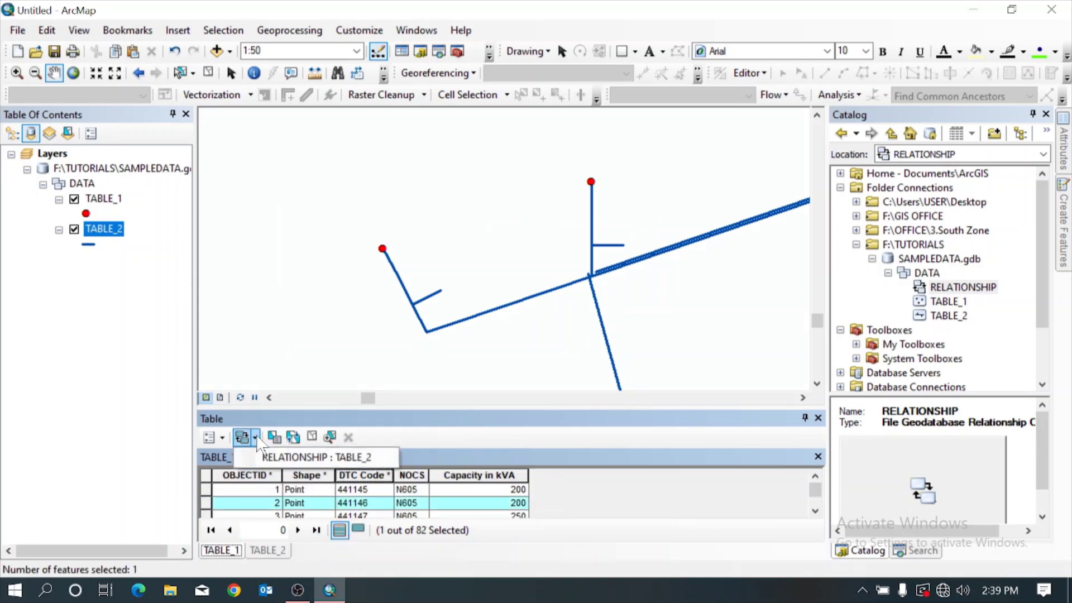
left_click(279, 450)
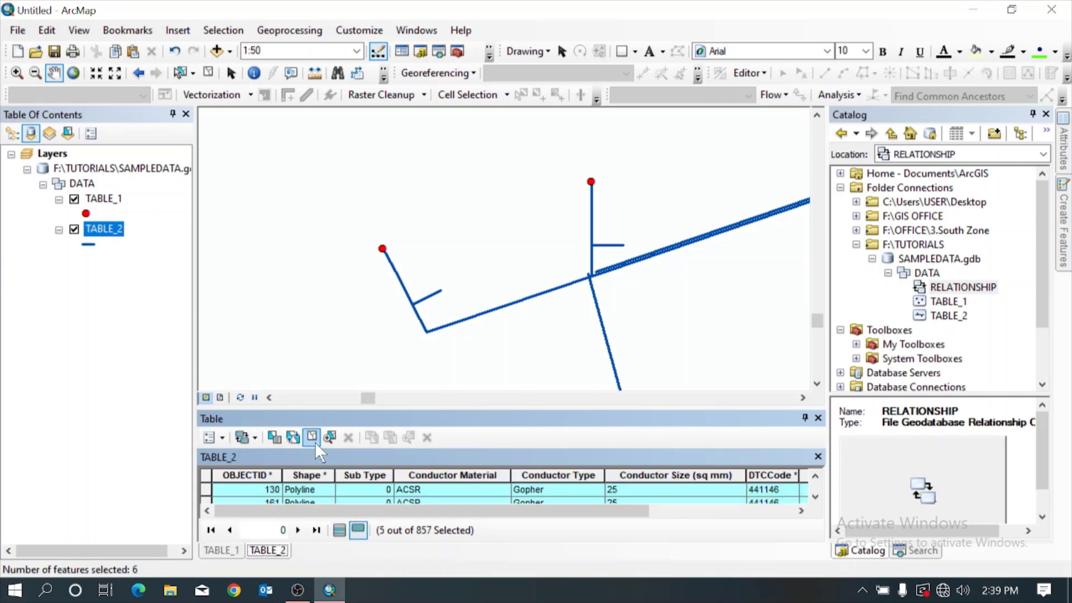
left_click(329, 437)
scroll(524, 380, "up", 3)
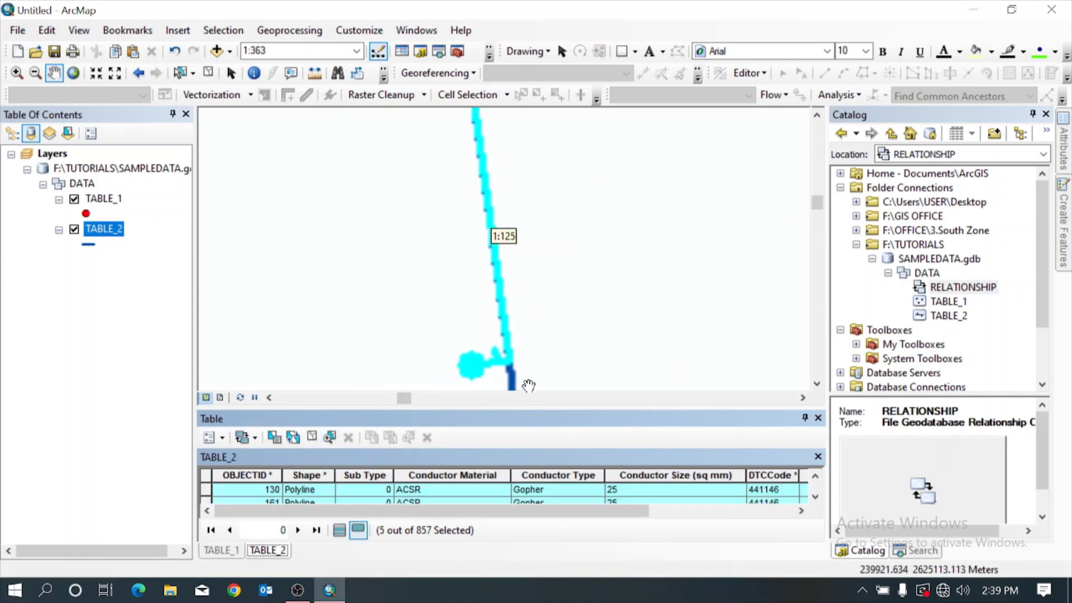
Inspect the selected TABLE_2 lines around their related TABLE_1 point, zoom back to the selection and enlarge the attribute table area.
left_click_drag(522, 404, 523, 418)
scroll(502, 384, "down", 1)
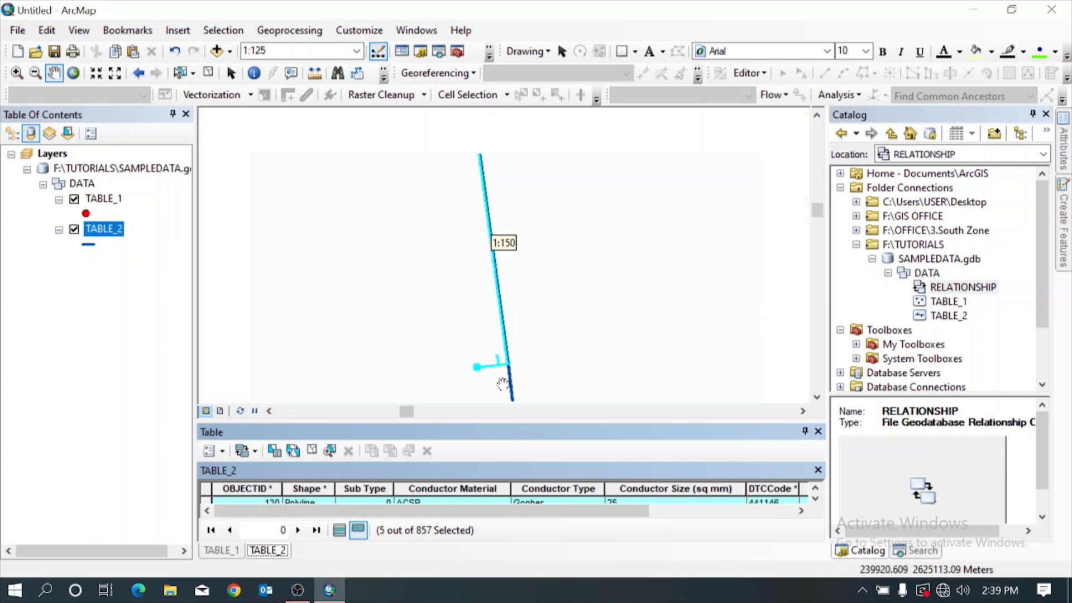
scroll(502, 384, "down", 2)
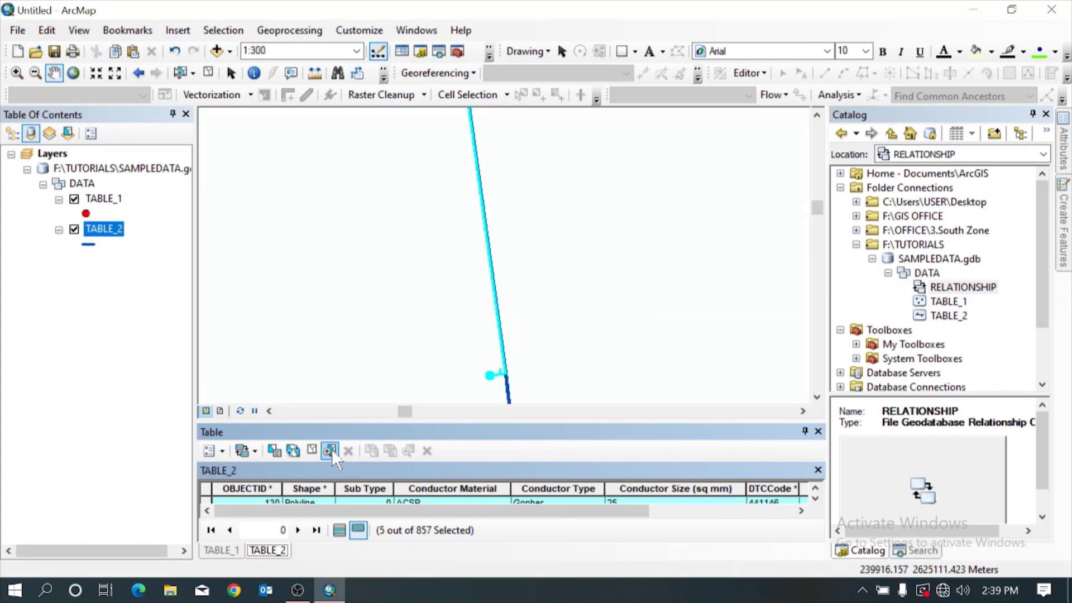
left_click(331, 454)
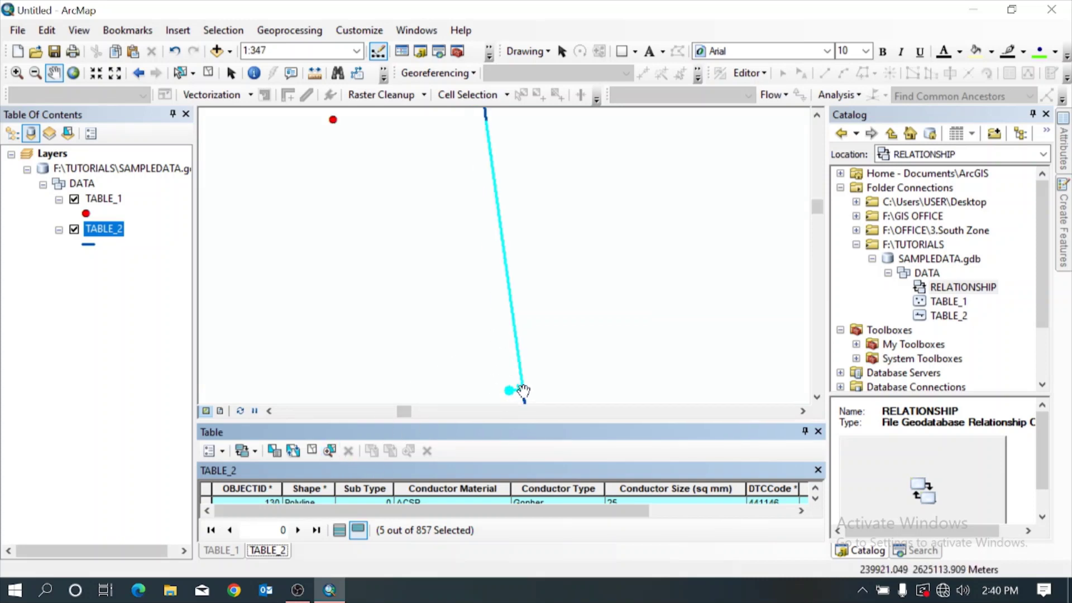
left_click_drag(333, 418, 335, 403)
Select the TABLE_1 record with OBJECTID 1 and zoom to its related TABLE_2 lines.
left_click(228, 548)
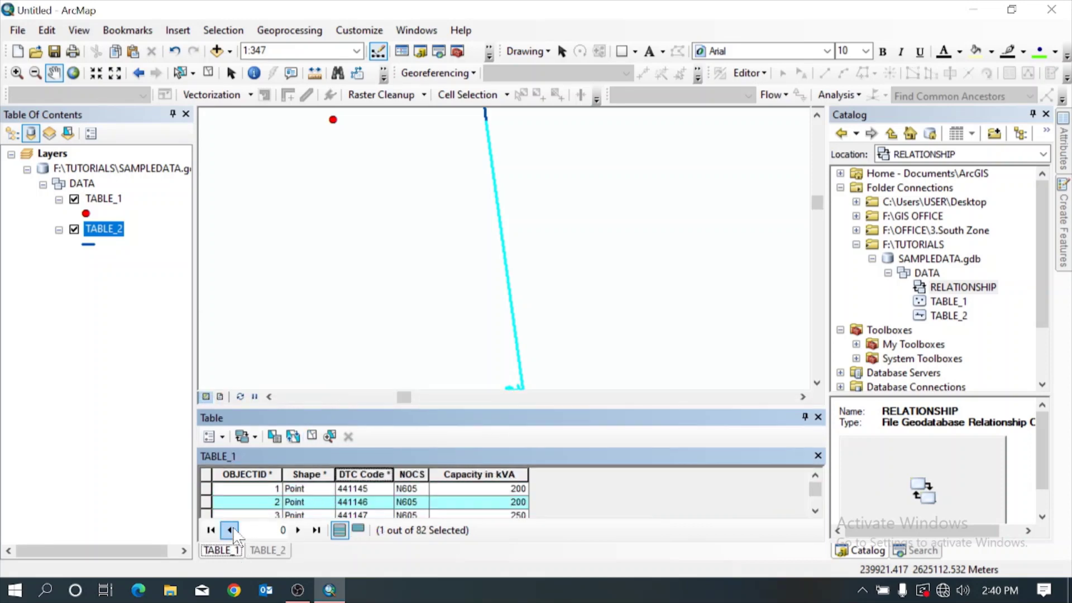
left_click(206, 488)
left_click(330, 436)
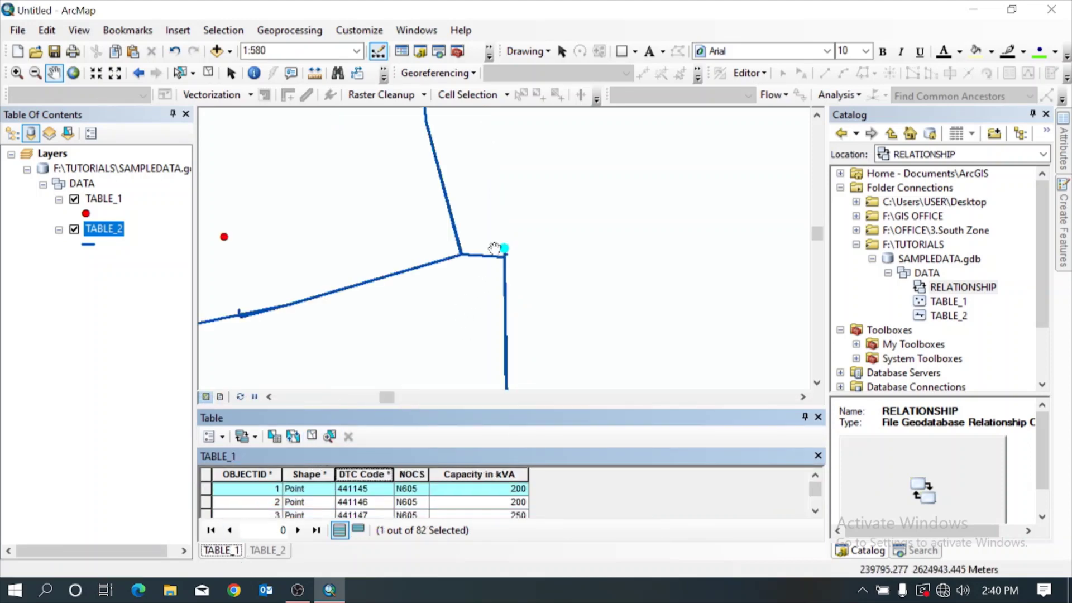
scroll(494, 248, "down", 10)
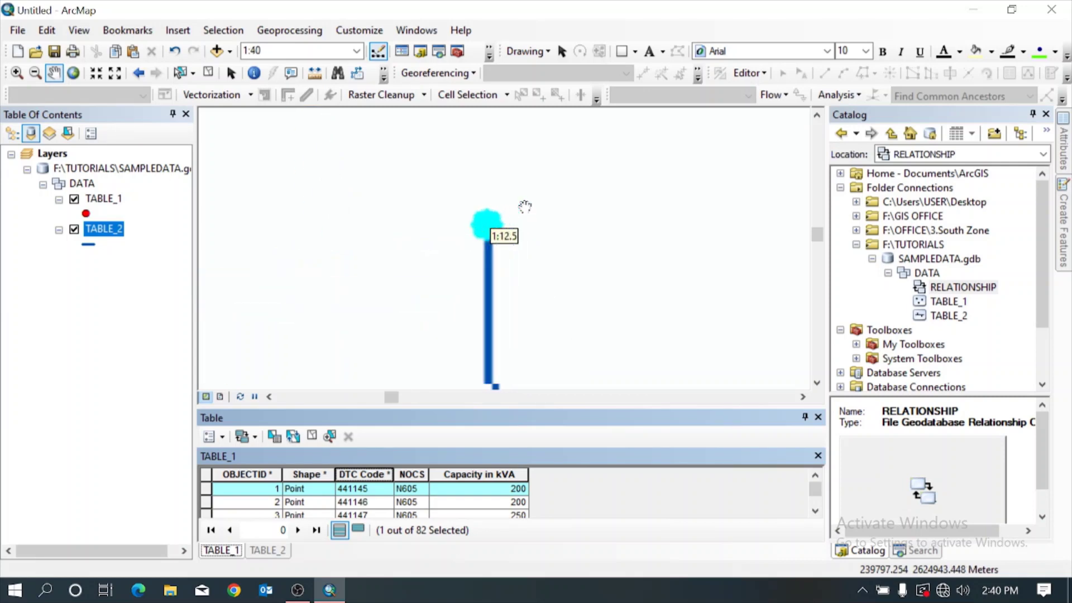
left_click(246, 436)
left_click(312, 454)
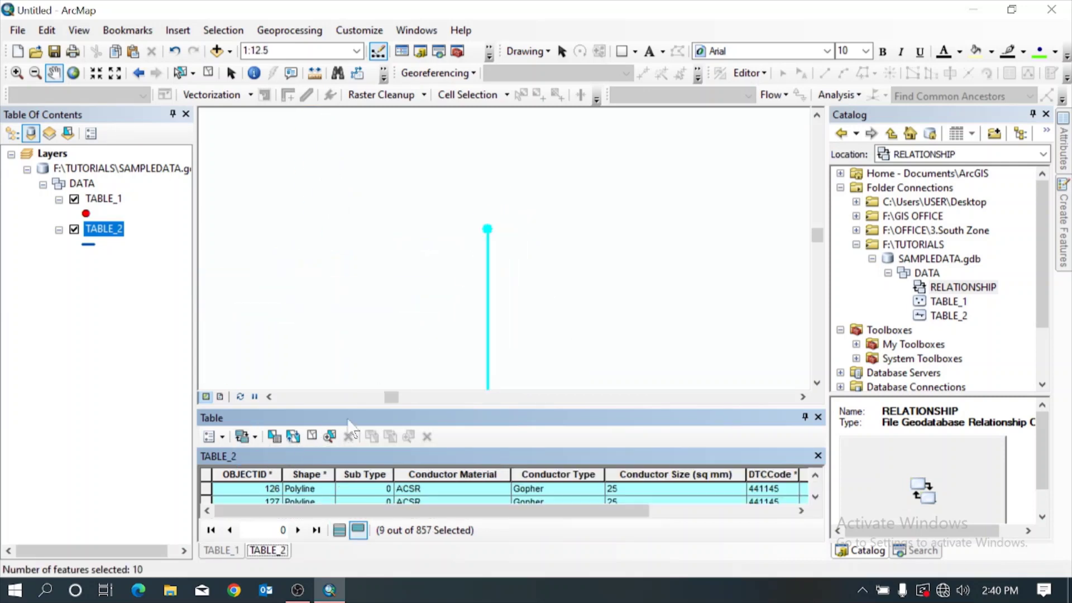
left_click(329, 436)
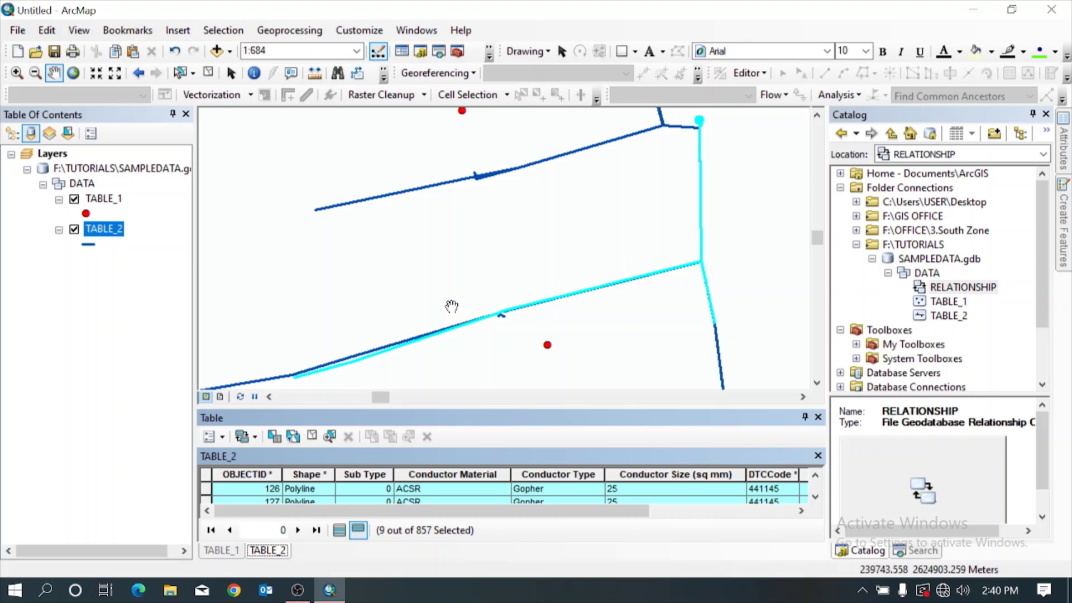
scroll(451, 306, "up", 2)
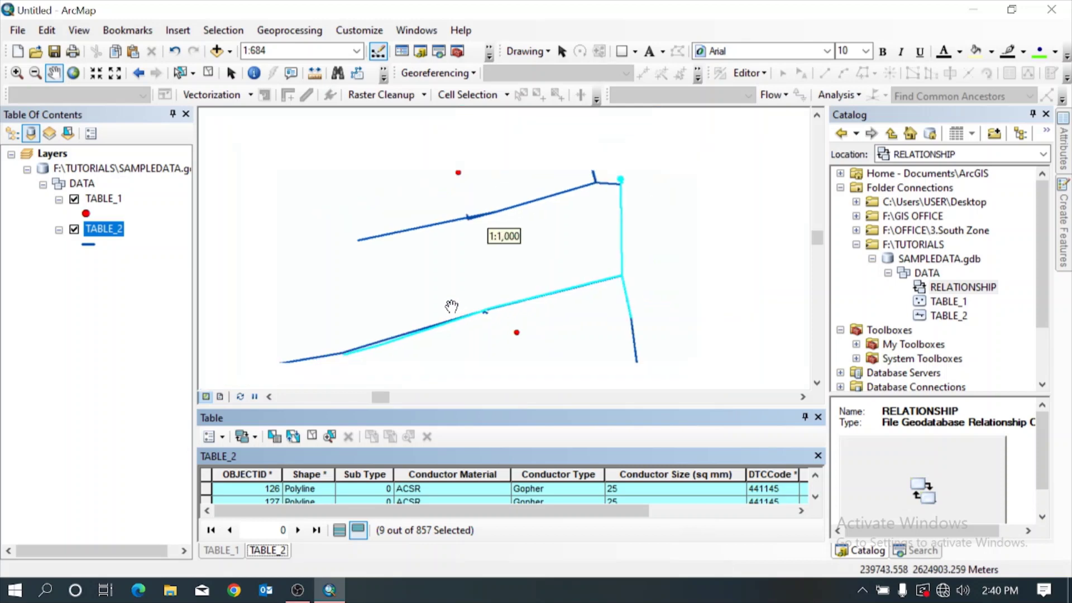
Clear the selections in TABLE_2 and TABLE_1.
left_click(311, 436)
left_click(221, 550)
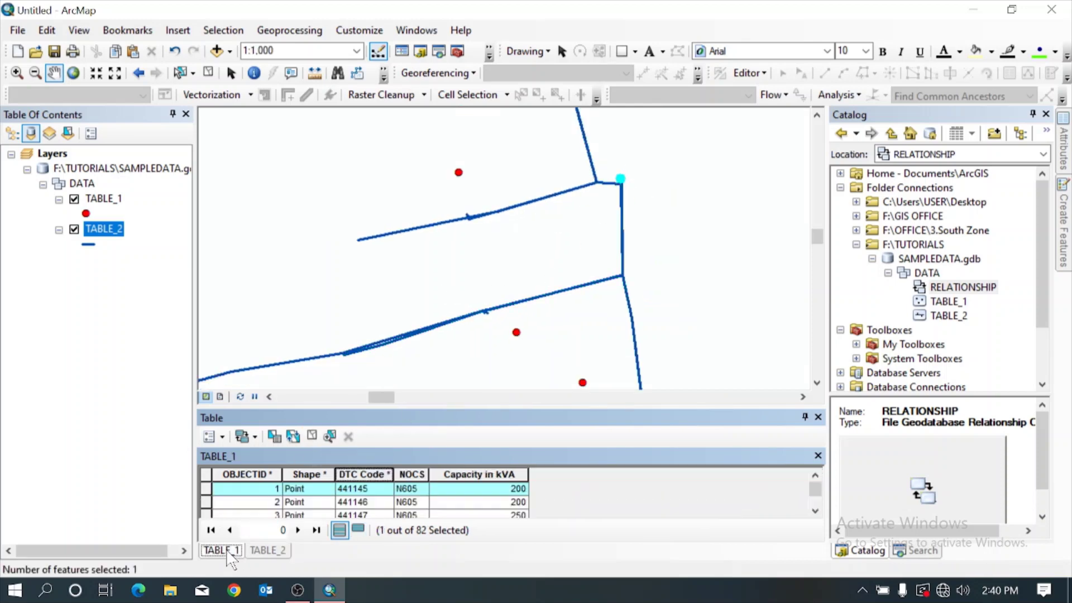
left_click(319, 438)
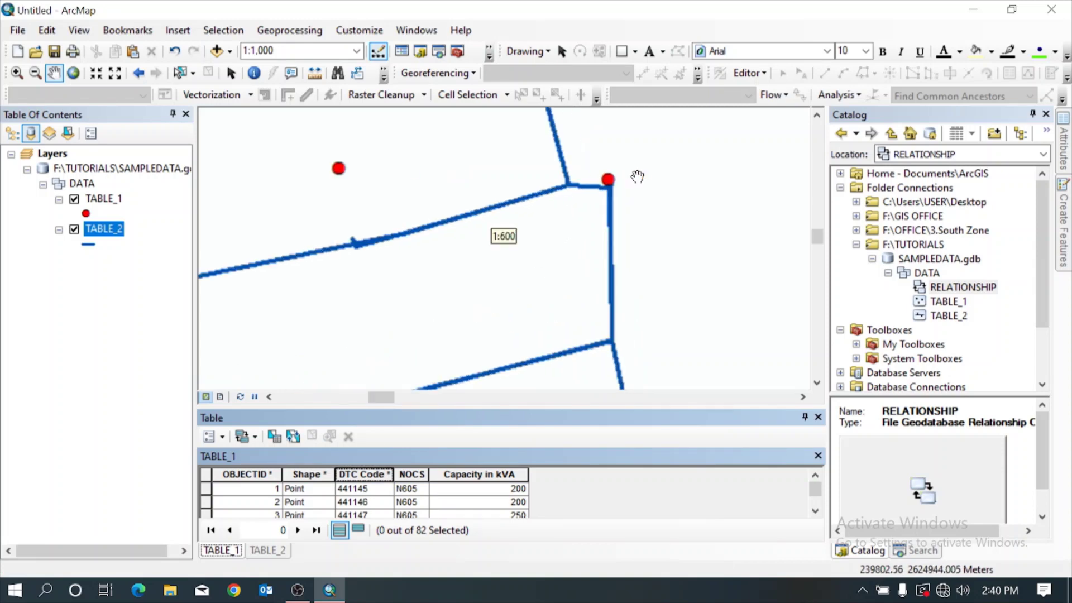
Start editing and move the TABLE_1 point with DTC Code 441145 to an open spot northeast of its original location.
scroll(636, 176, "down", 2)
left_click(750, 73)
left_click(779, 91)
left_click(611, 181)
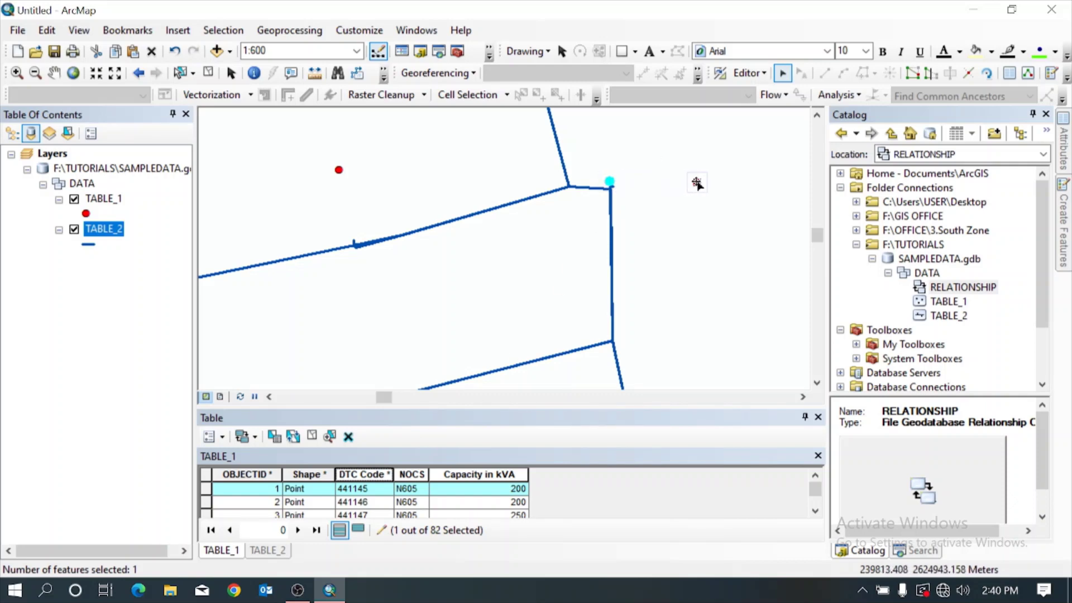
left_click_drag(697, 183, 696, 182)
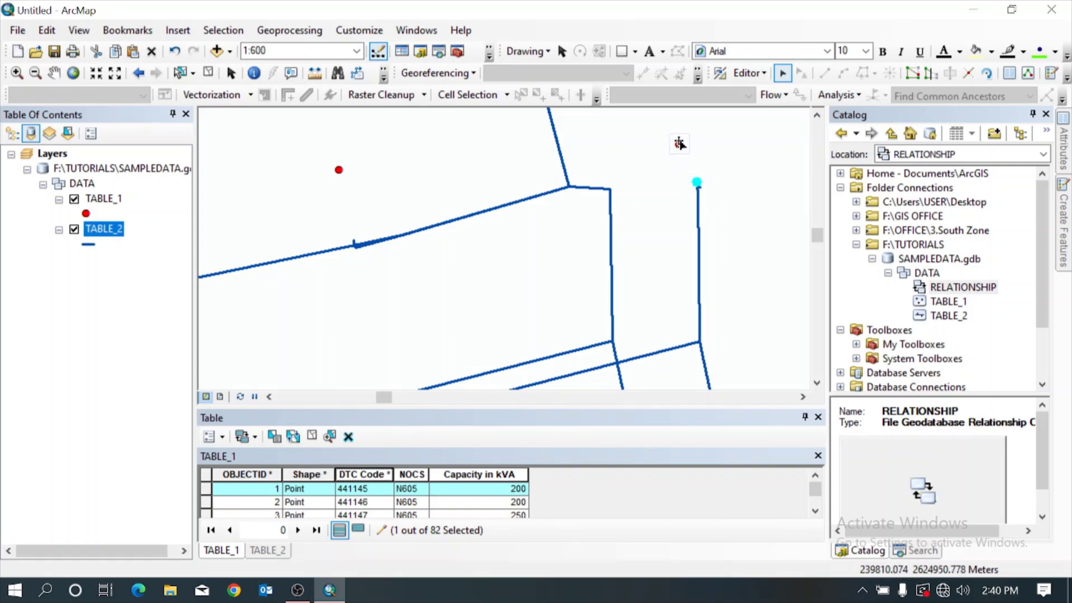
left_click_drag(679, 145, 682, 136)
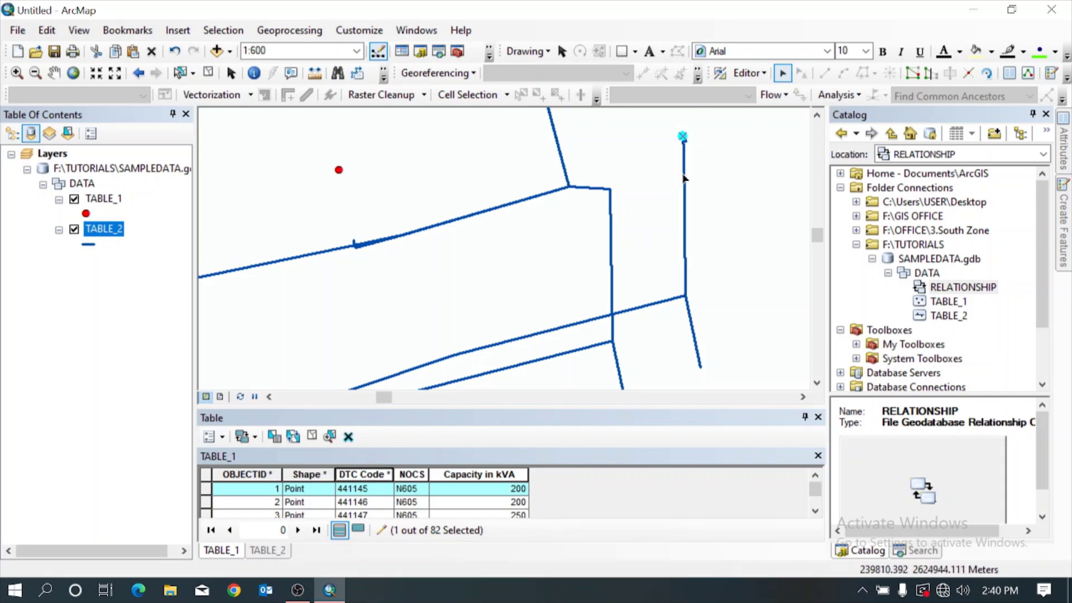
Save the moved TABLE_1 point and stop editing.
left_click(753, 71)
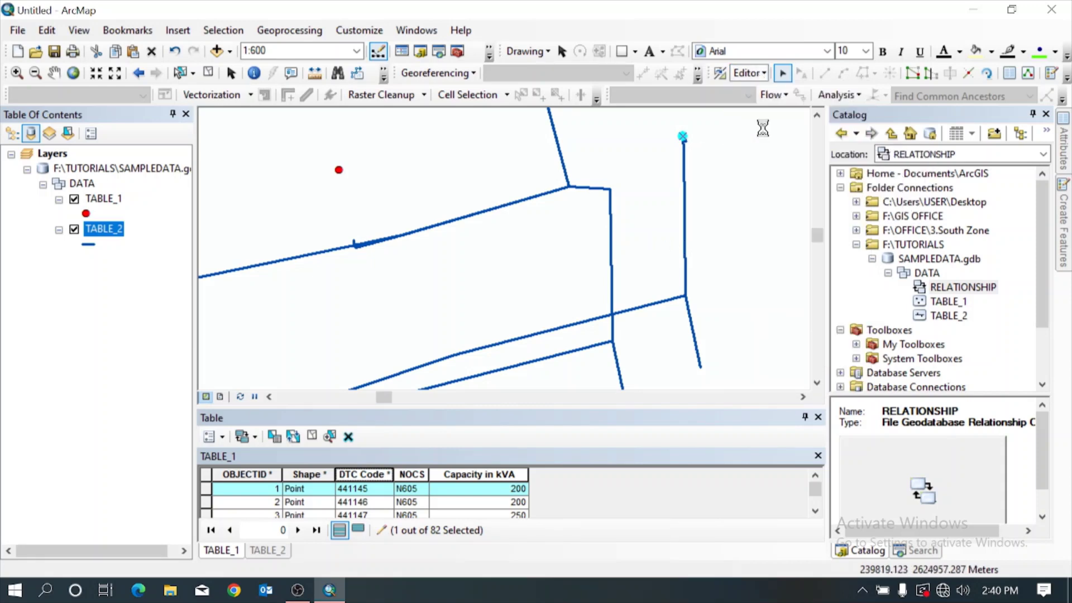
left_click(763, 134)
left_click(748, 73)
left_click(756, 111)
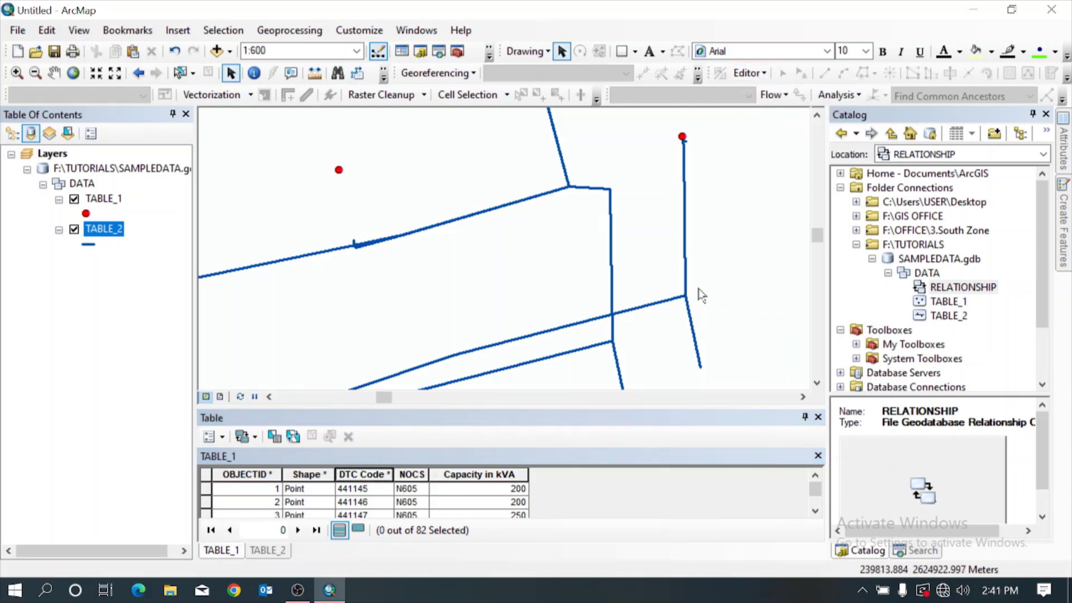
Start editing, try moving one of the related TABLE_2 lines separately from its point, and undo the move.
left_click(754, 73)
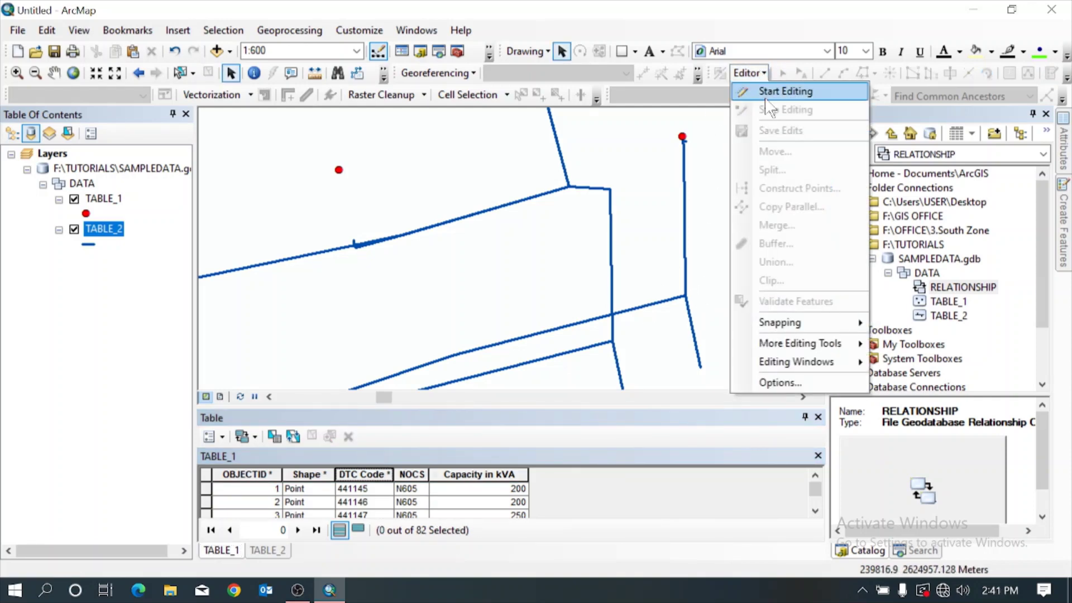
left_click(773, 92)
left_click(655, 303)
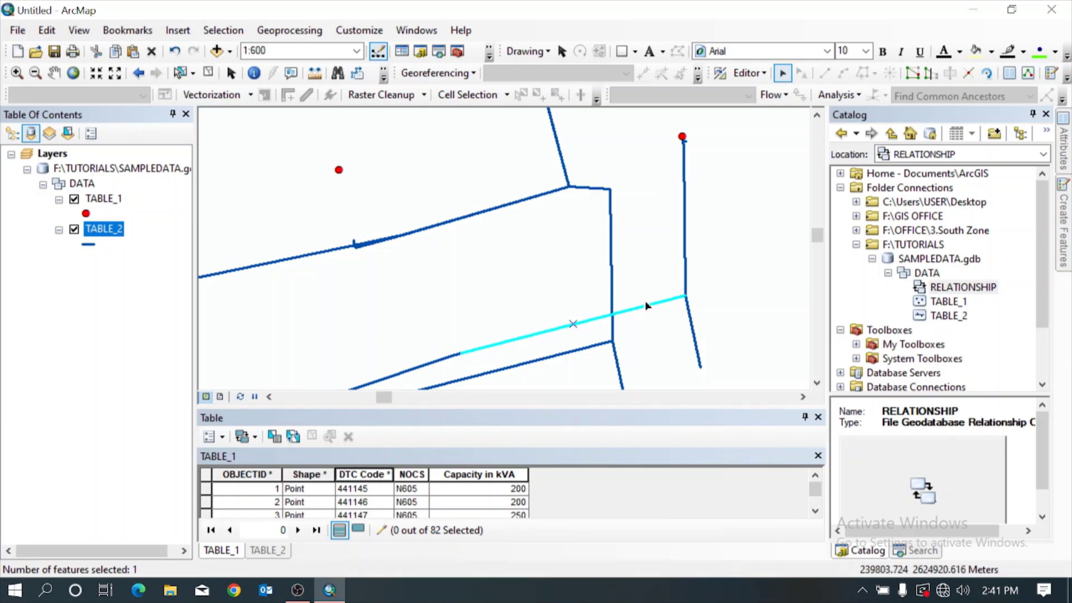
left_click_drag(640, 308, 591, 288)
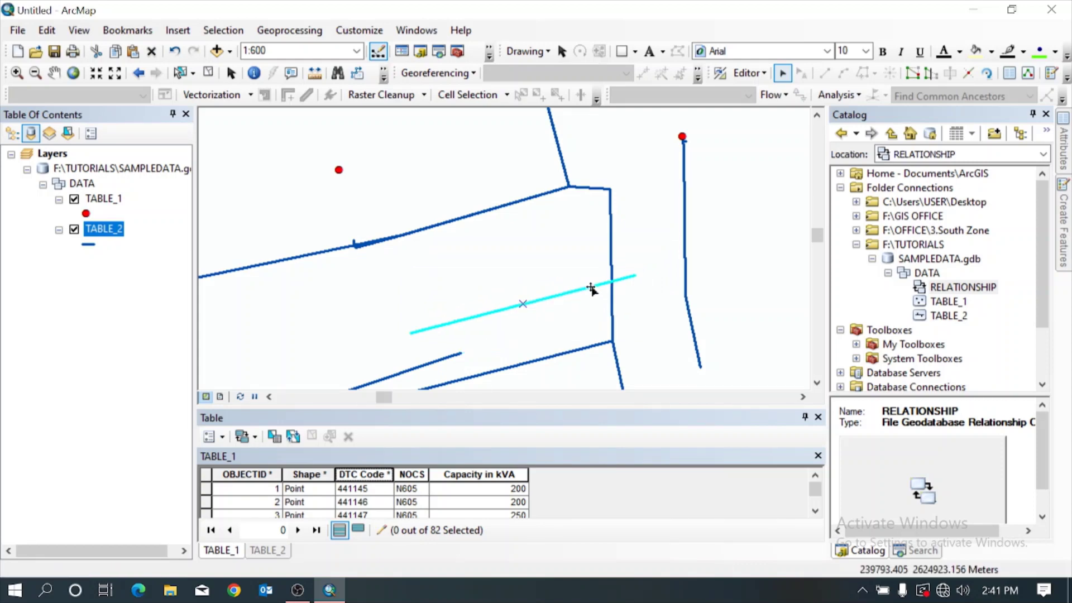
left_click(175, 51)
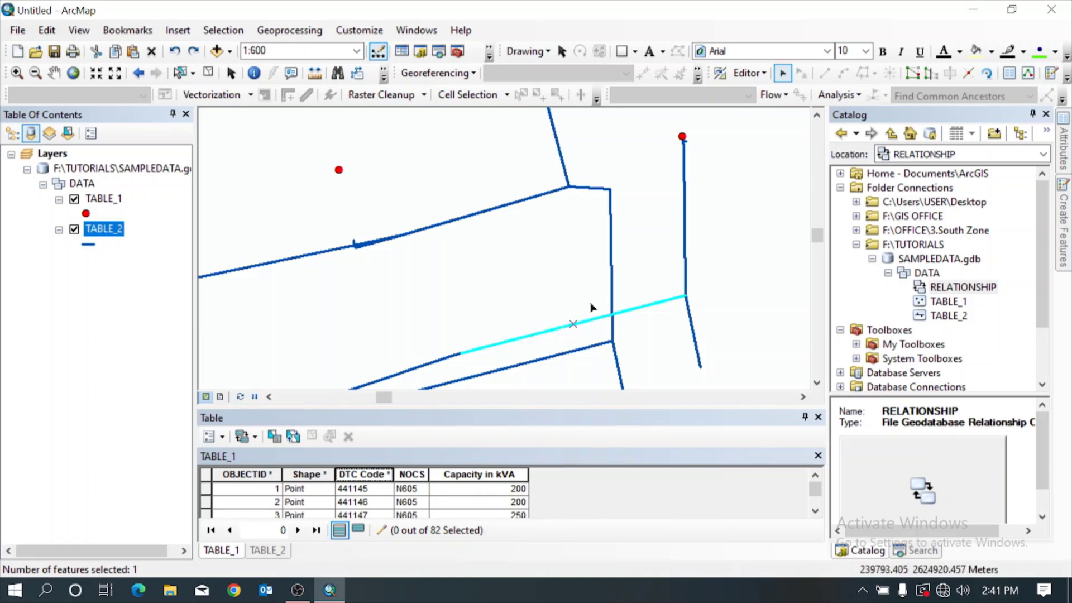
Save the edits and end the edit session.
left_click(762, 78)
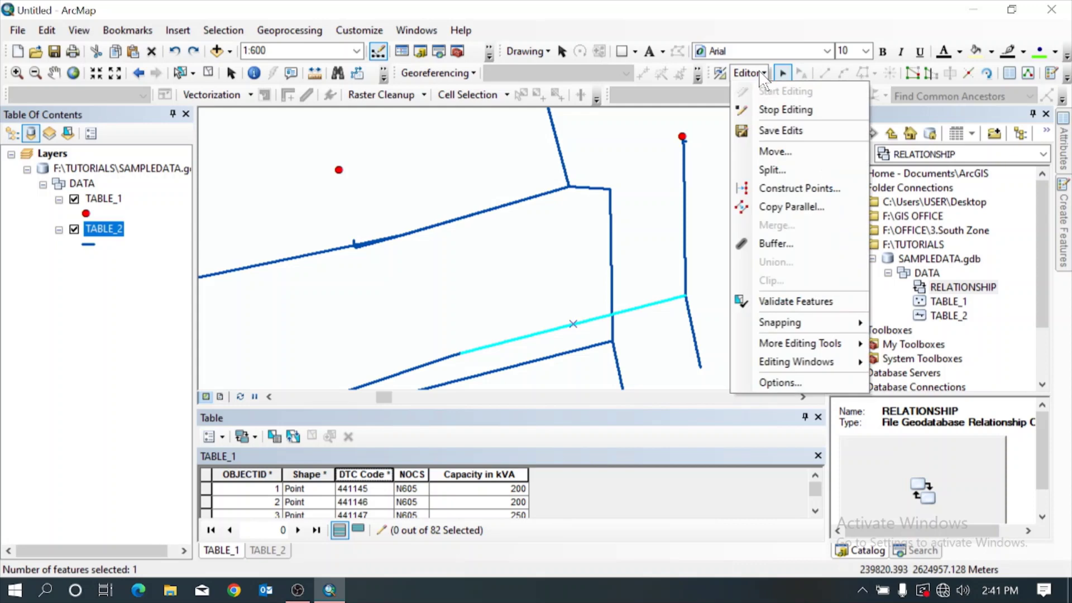
left_click(751, 128)
left_click(748, 73)
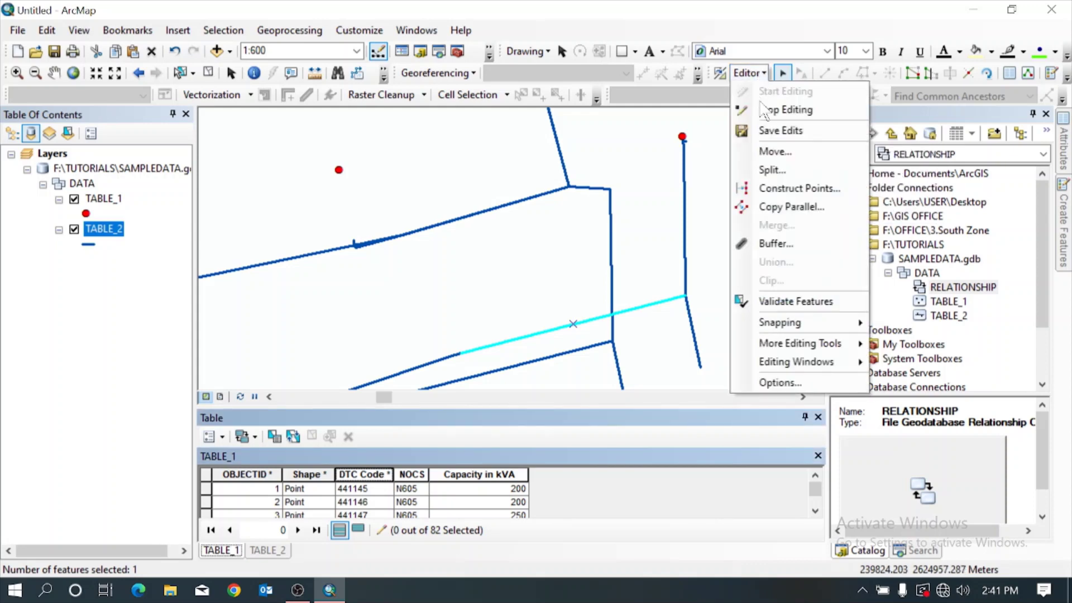
left_click(765, 107)
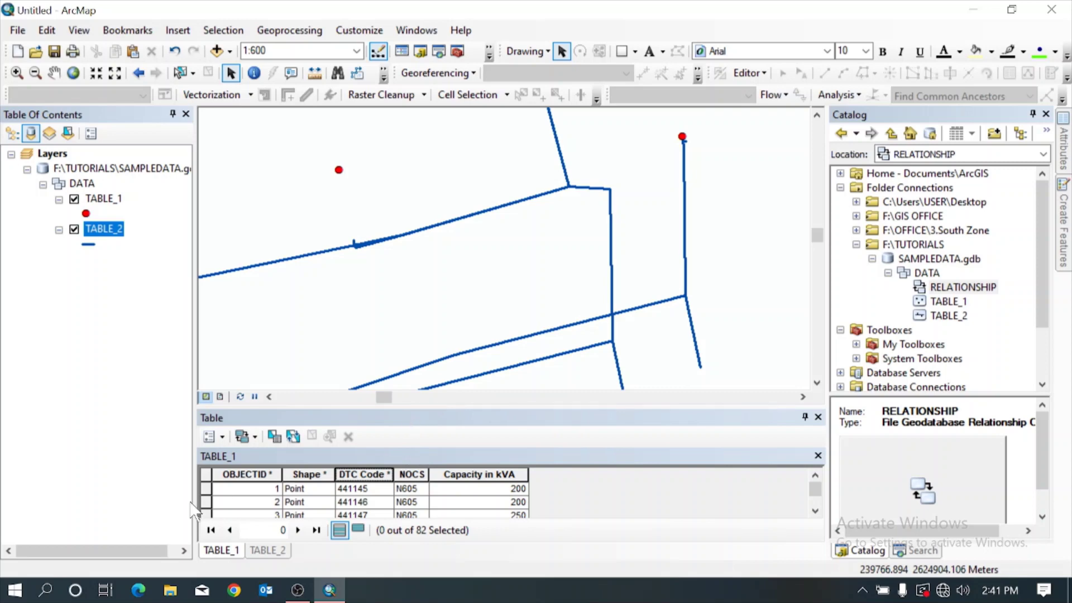
Select the TABLE_1 record with OBJECTID 1, start editing and show its related TABLE_2 lines.
left_click(205, 489)
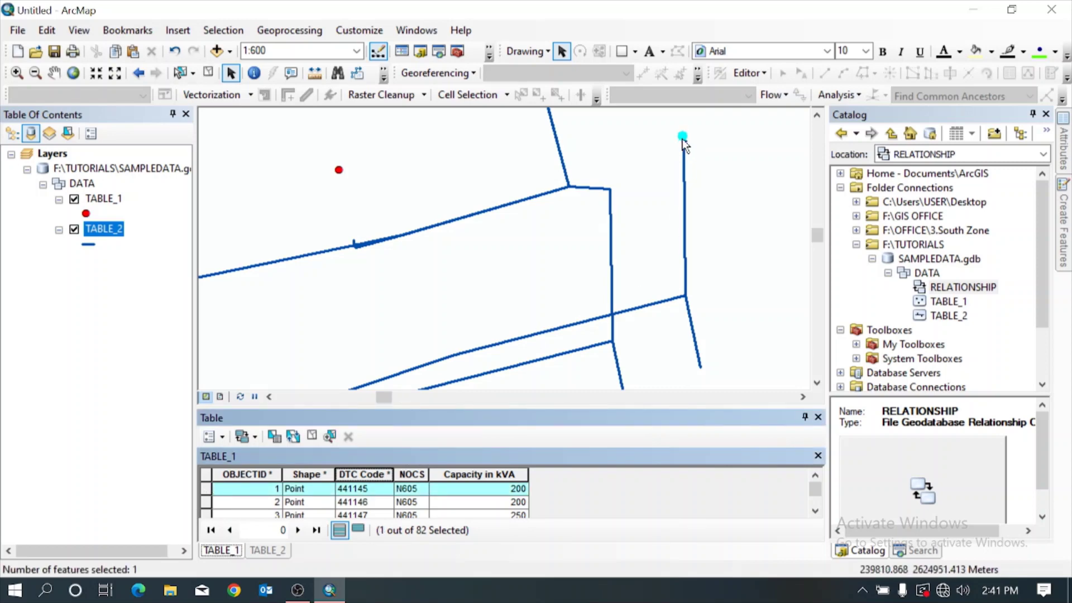
left_click(748, 73)
left_click(769, 92)
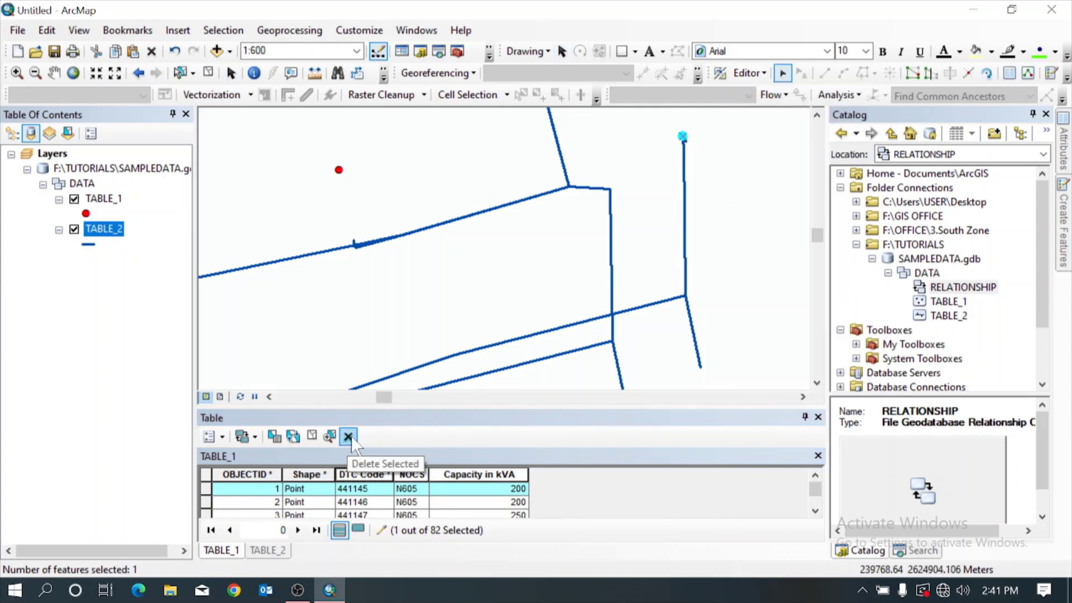
left_click(255, 435)
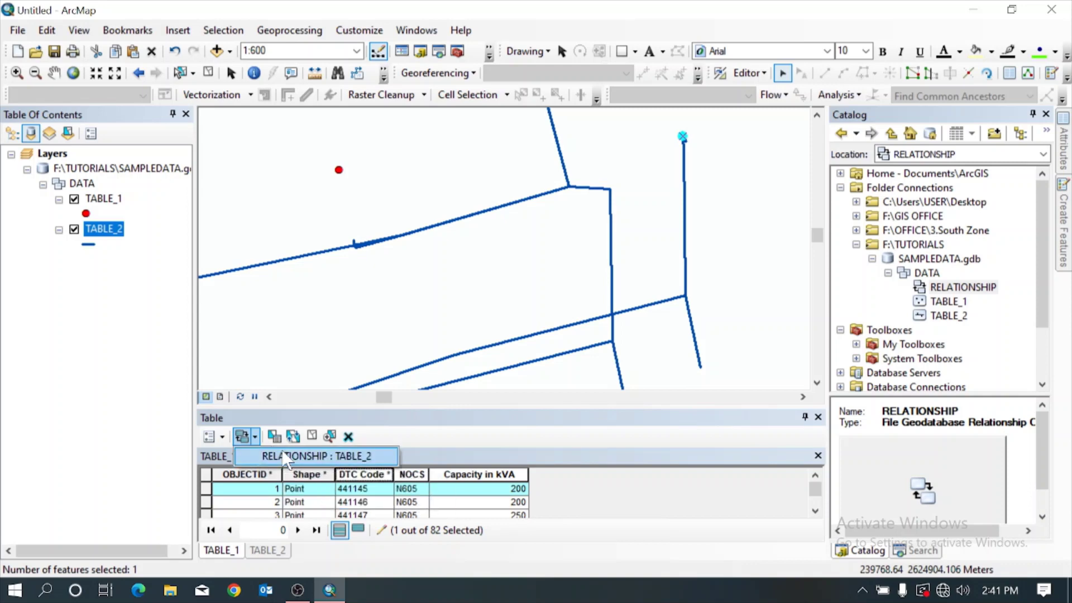
left_click(282, 453)
left_click_drag(441, 406, 441, 398)
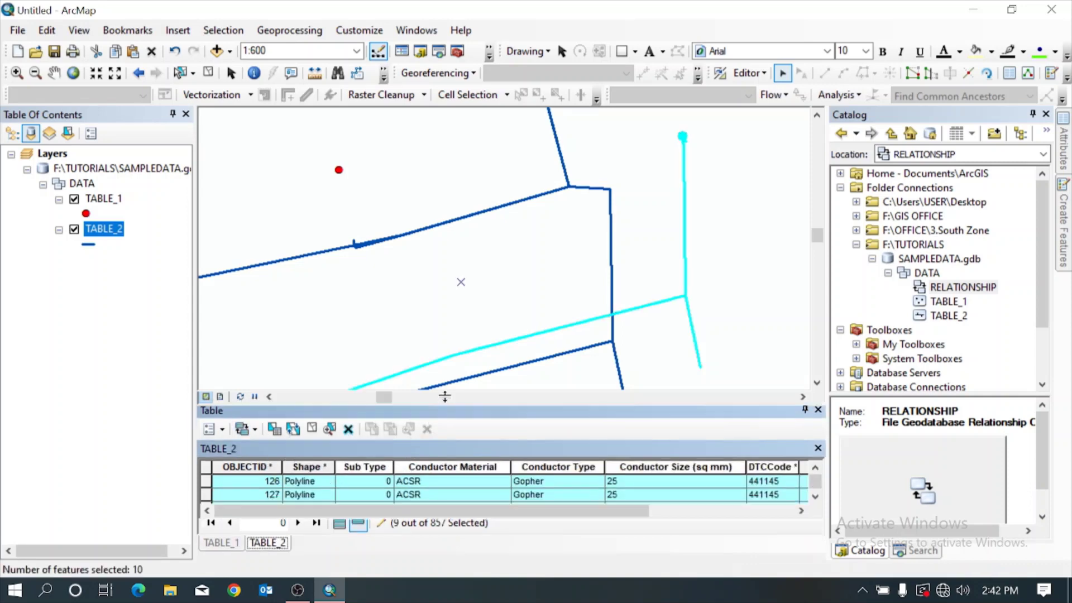
Delete the selected TABLE_1 record with DTC Code 441145, save the edits and stop editing.
left_click(221, 550)
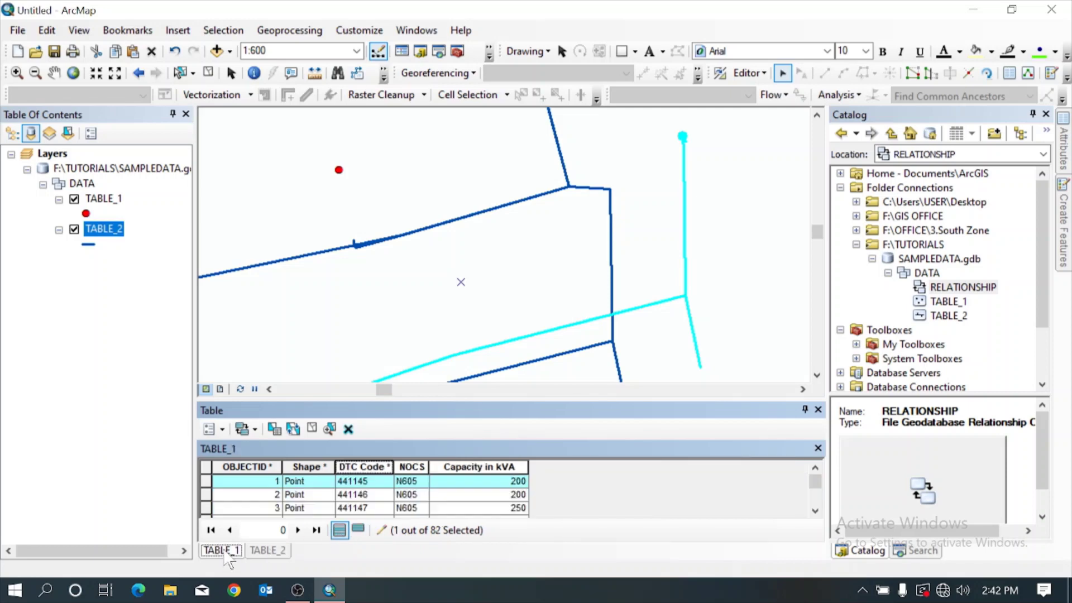
left_click(348, 428)
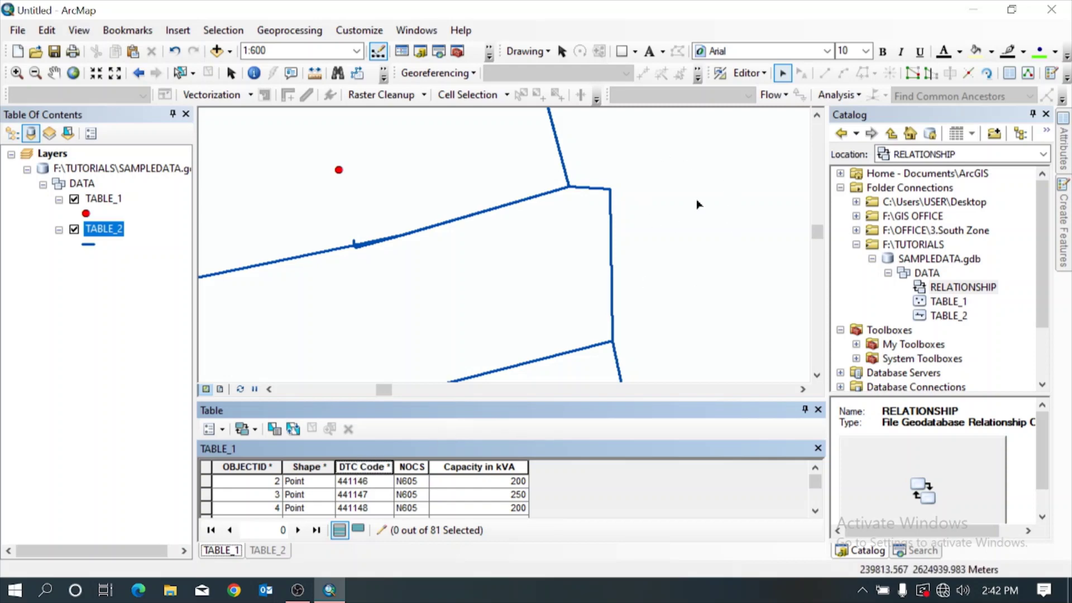
left_click(766, 79)
left_click(779, 130)
left_click(763, 79)
left_click(784, 110)
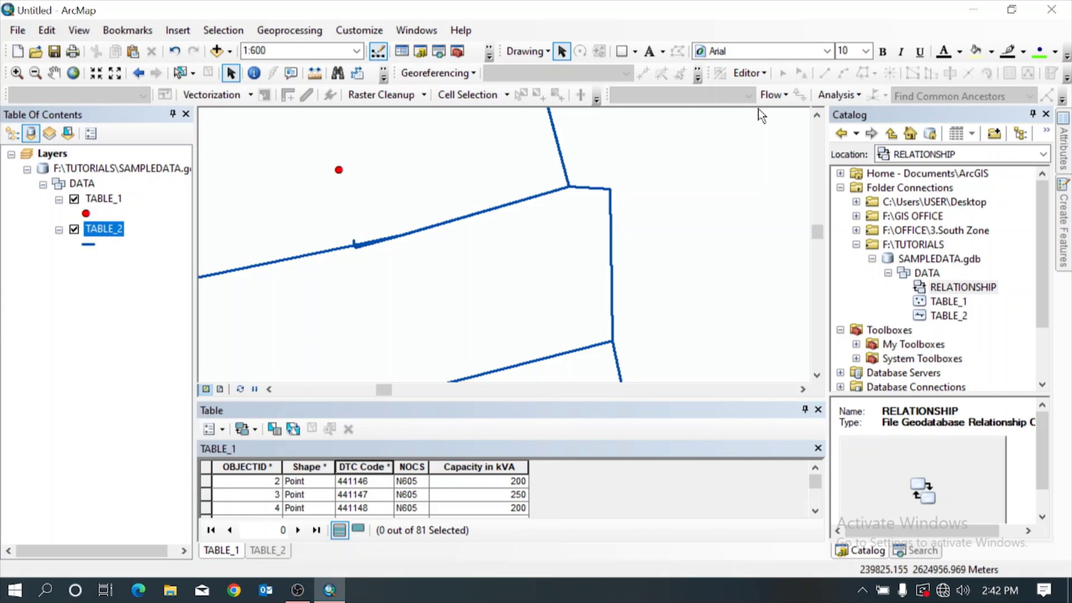
Select the TABLE_1 record with OBJECTID 3, zoom to it and show its related TABLE_2 lines.
left_click(205, 494)
left_click(330, 429)
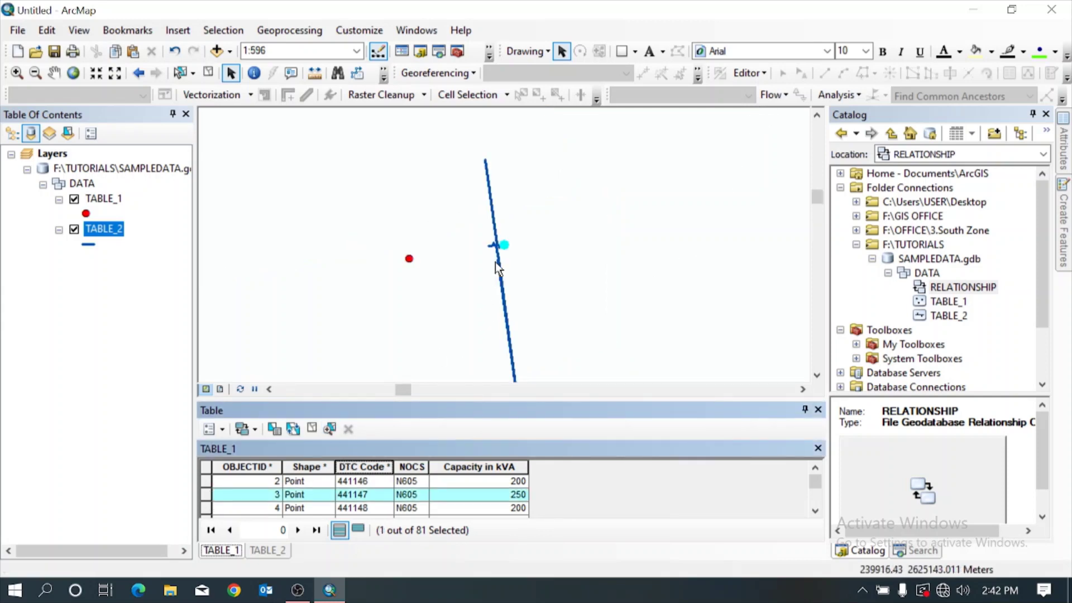
scroll(501, 243, "up", 10)
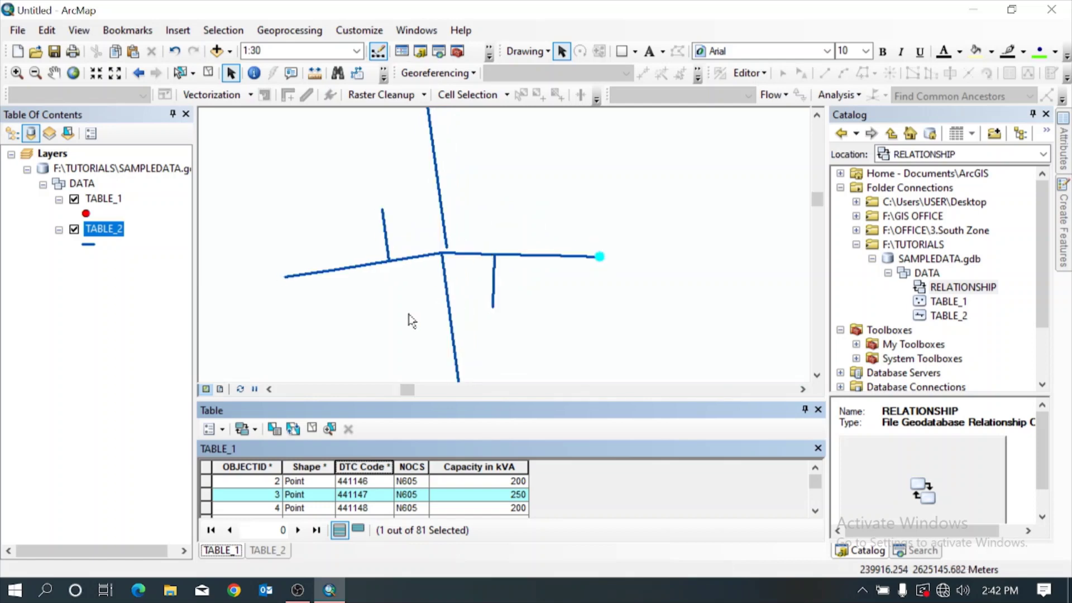
left_click(246, 429)
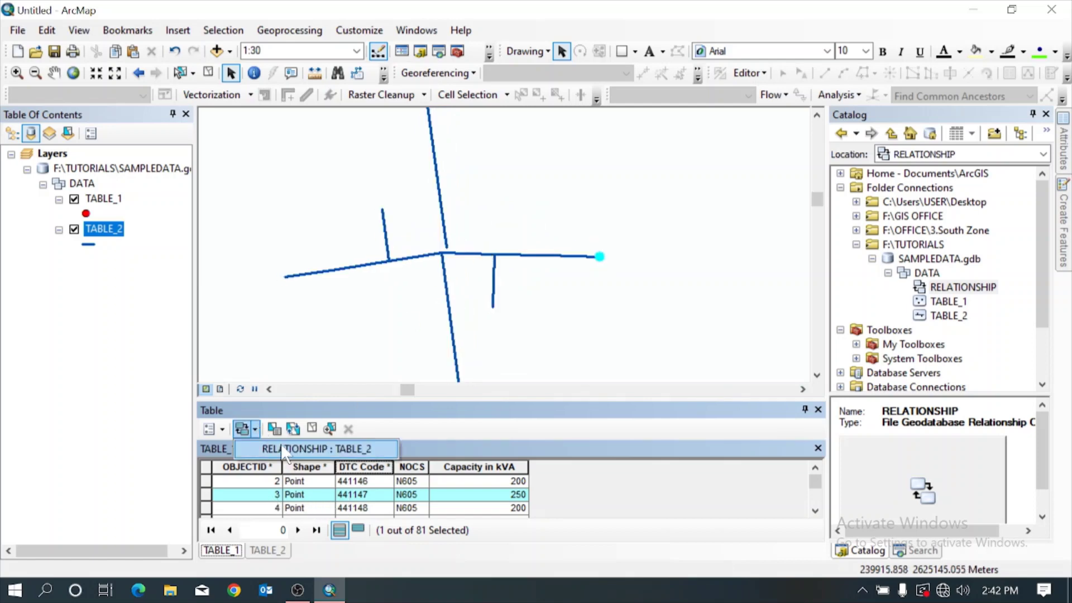
left_click(287, 444)
scroll(527, 293, "down", 4)
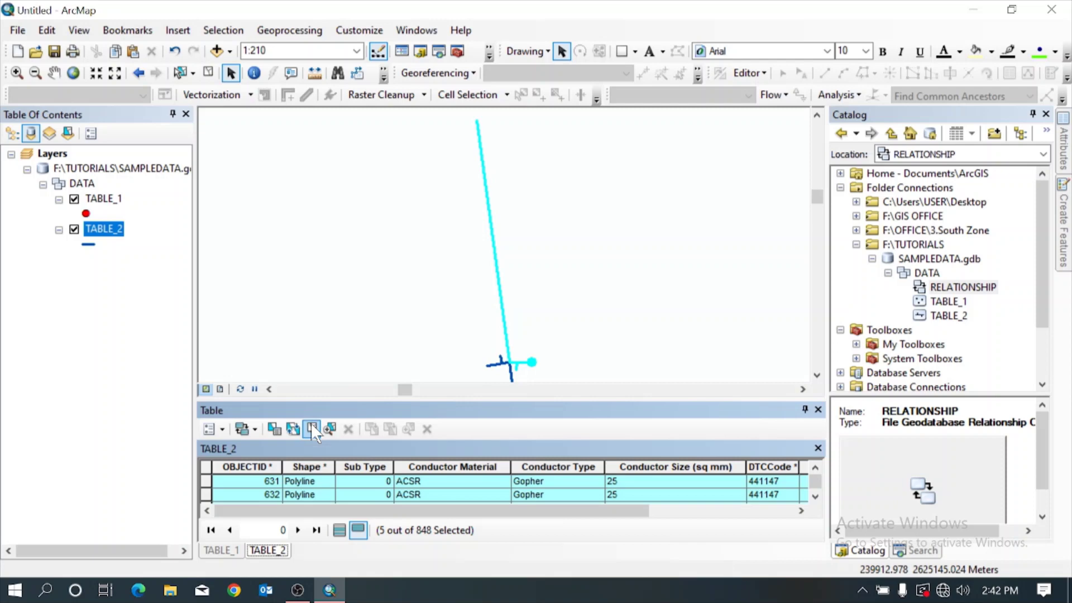
Start editing and move the TABLE_1 point with DTC Code 441147 a short distance northeast on the map.
left_click(534, 364)
left_click(750, 72)
left_click(781, 90)
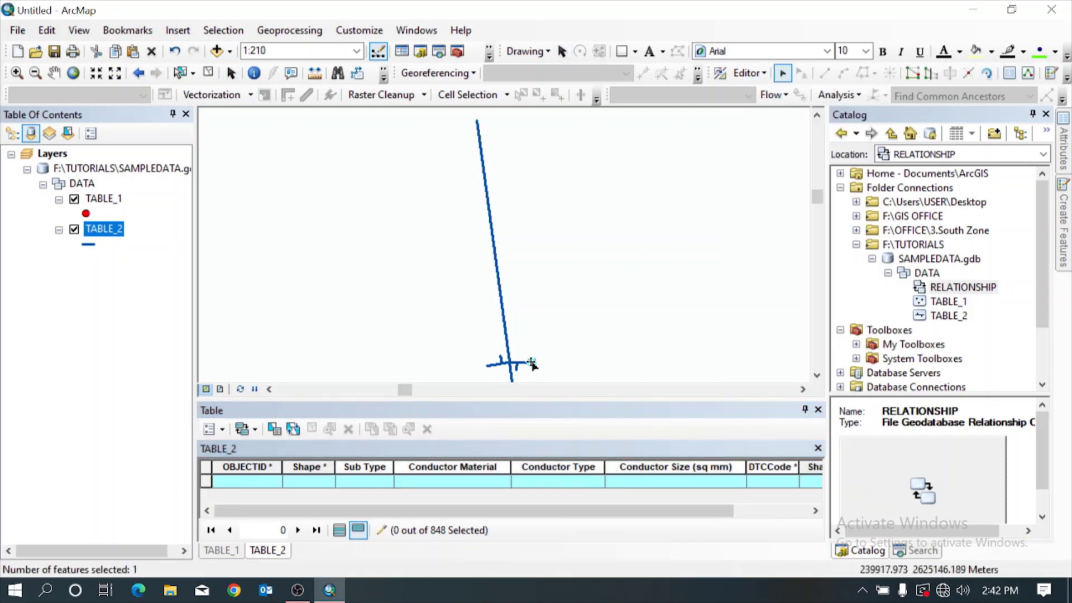
left_click_drag(532, 361, 572, 347)
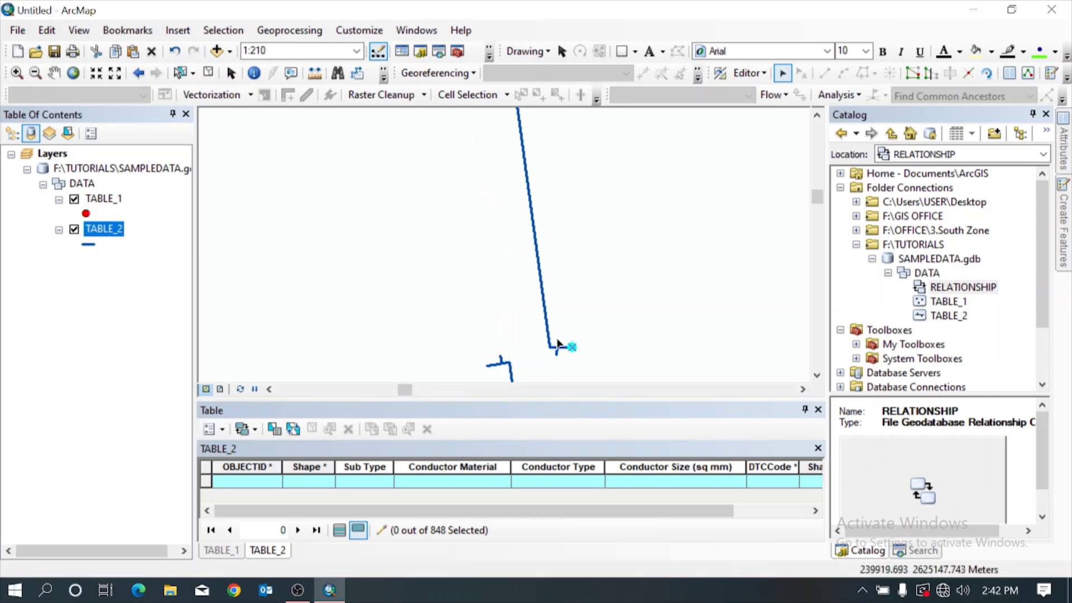
Save the point's move and stop editing.
left_click(750, 72)
left_click(765, 130)
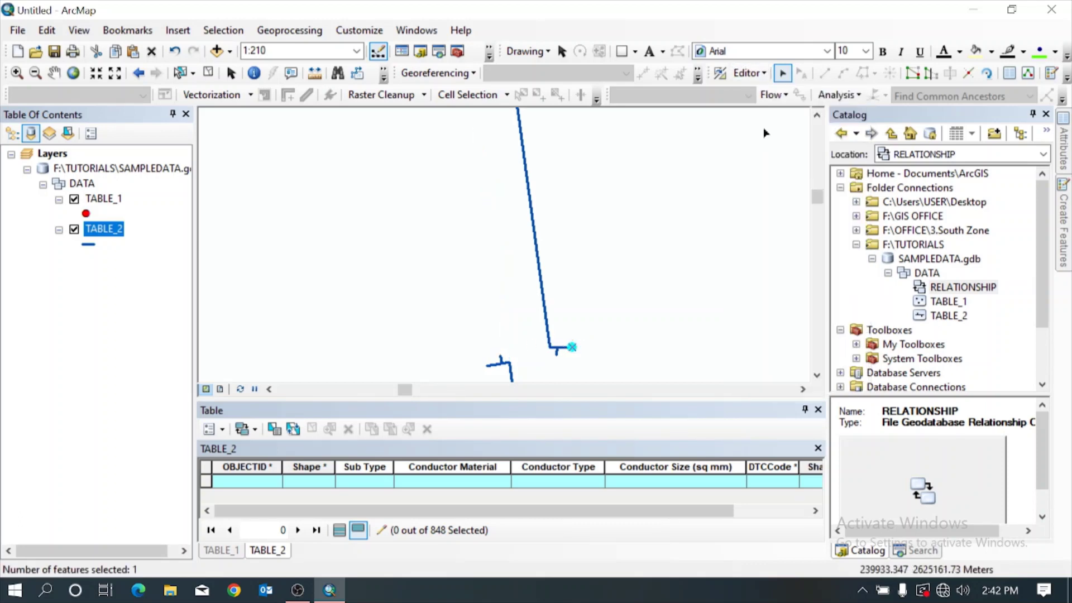
left_click(749, 73)
left_click(765, 106)
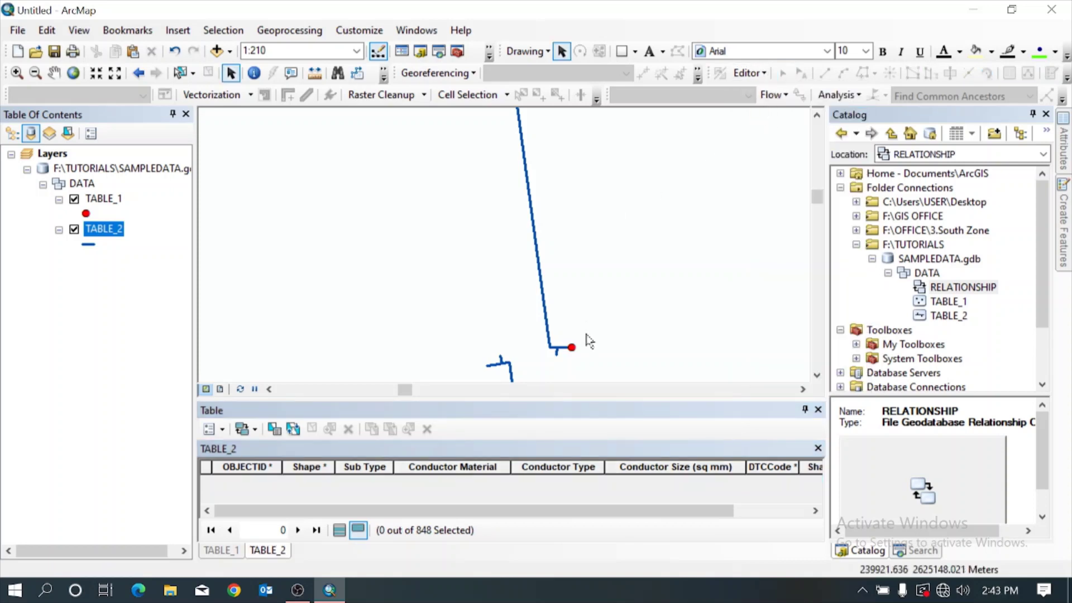
Select the TABLE_1 record with OBJECTID 3, start editing and show its related TABLE_2 lines through RELATIONSHIP.
left_click(222, 550)
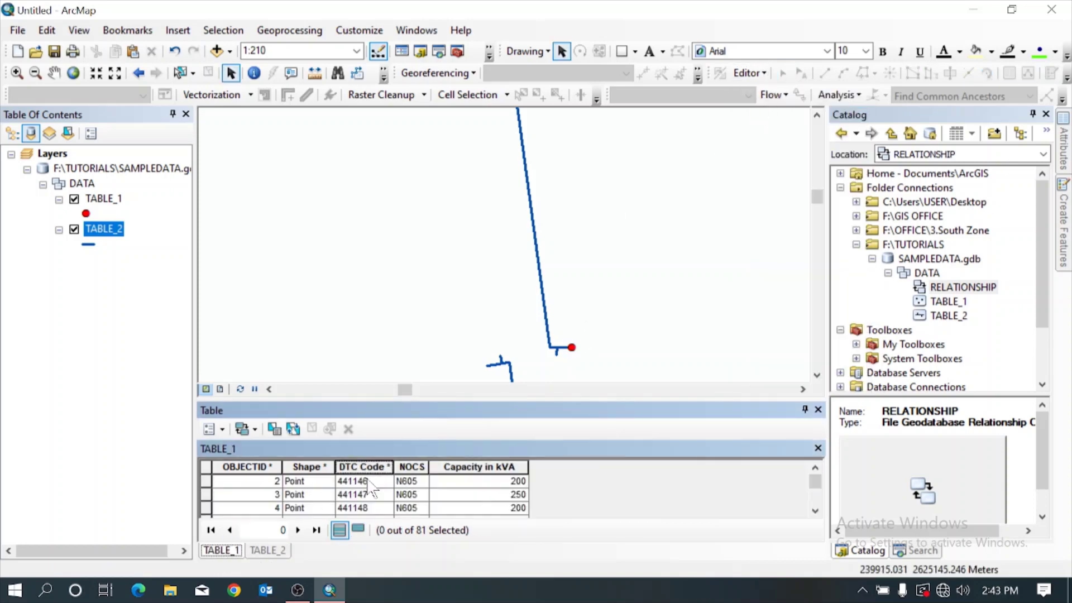
left_click(207, 495)
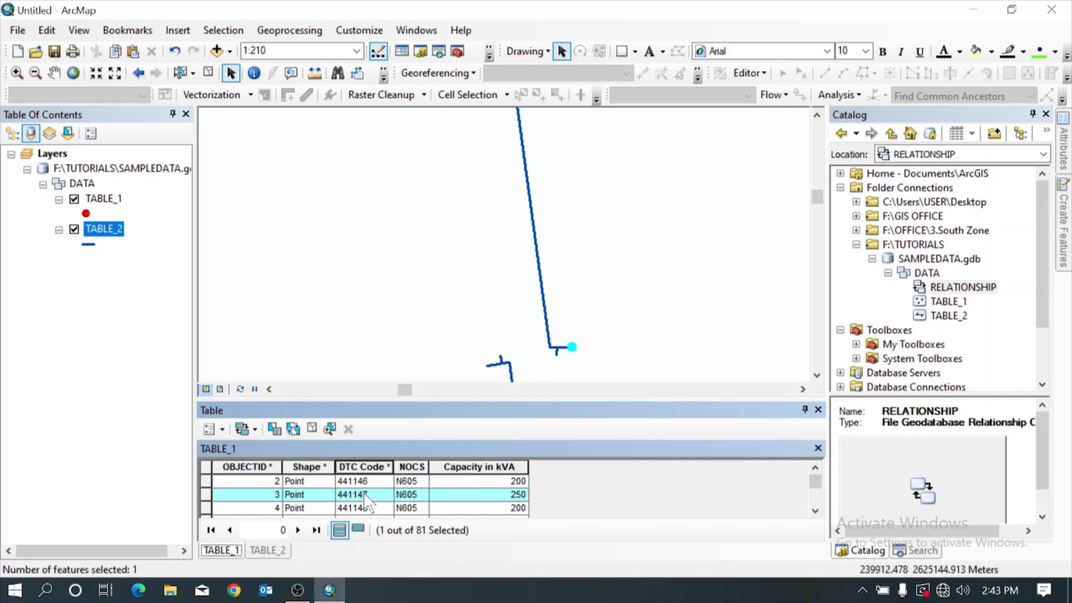
left_click(749, 73)
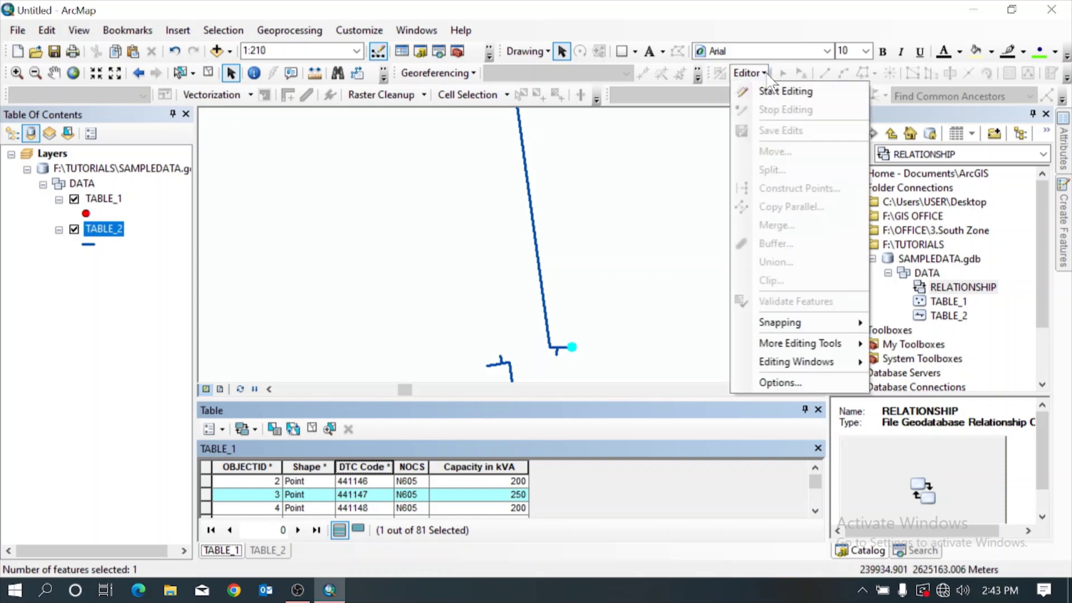
left_click(766, 91)
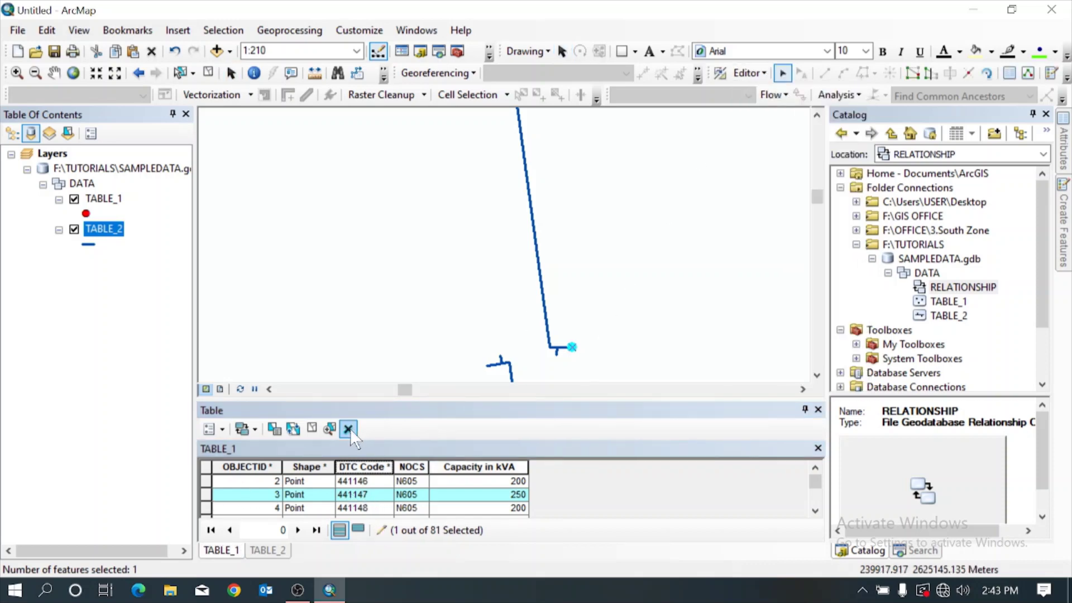
left_click(255, 429)
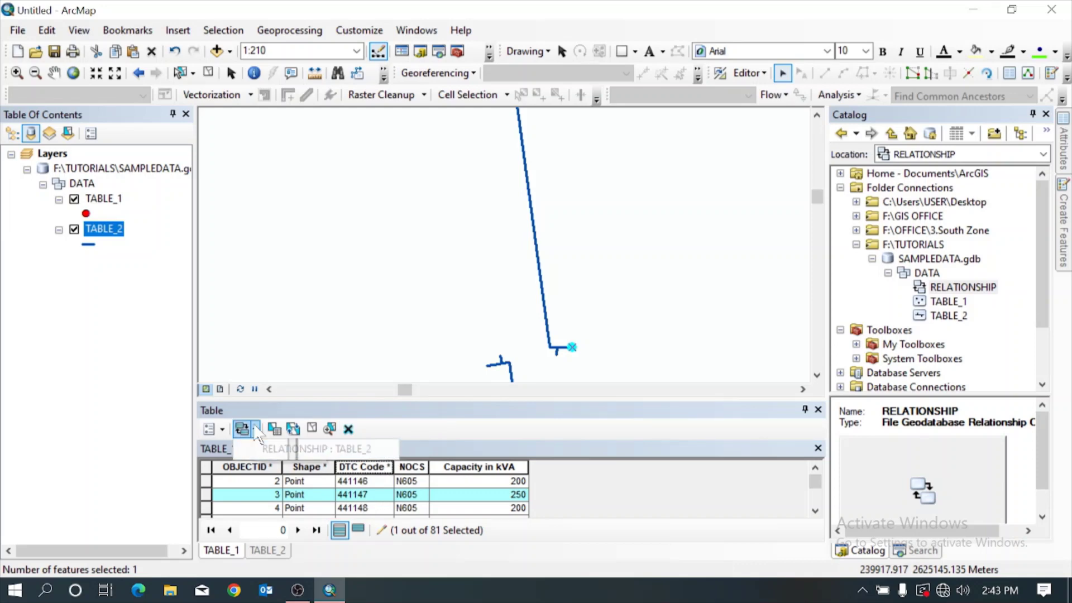
left_click(305, 446)
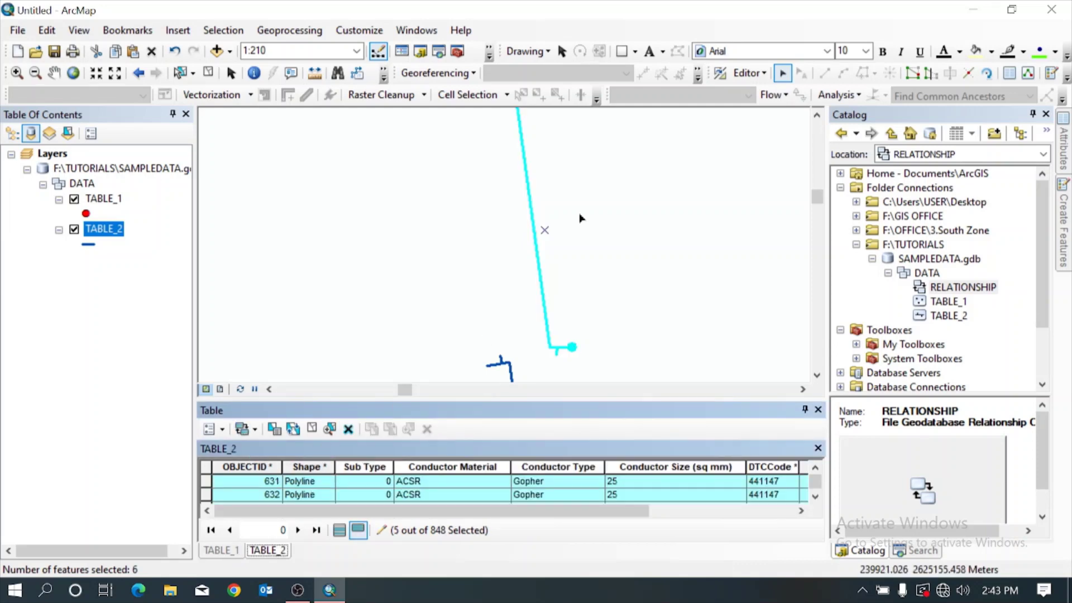
Delete the selected TABLE_1 record with DTC Code 441147 and stop editing.
left_click(221, 551)
left_click(349, 429)
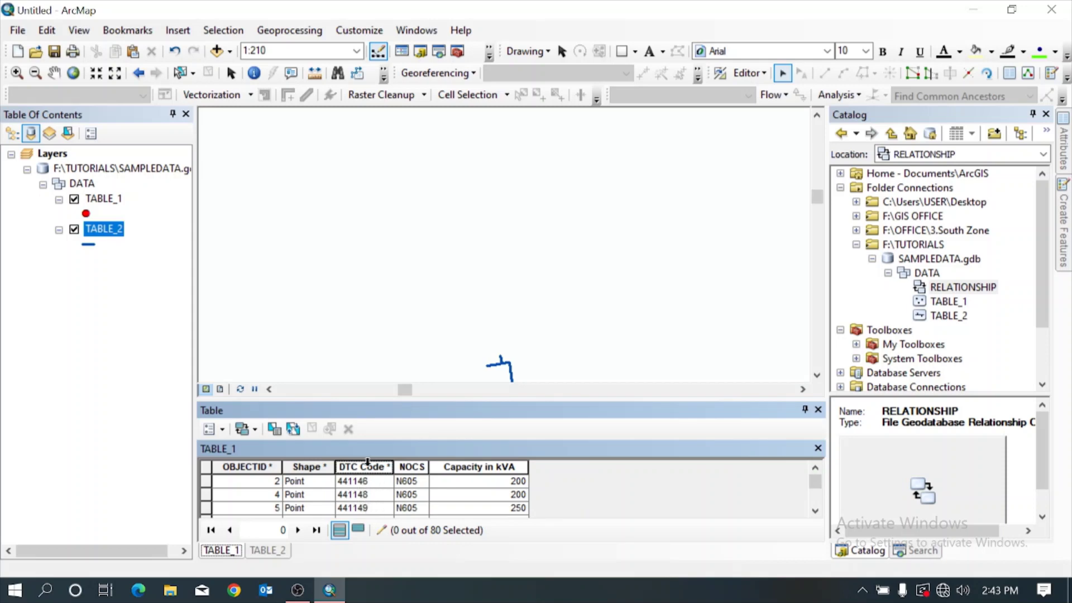
left_click(751, 73)
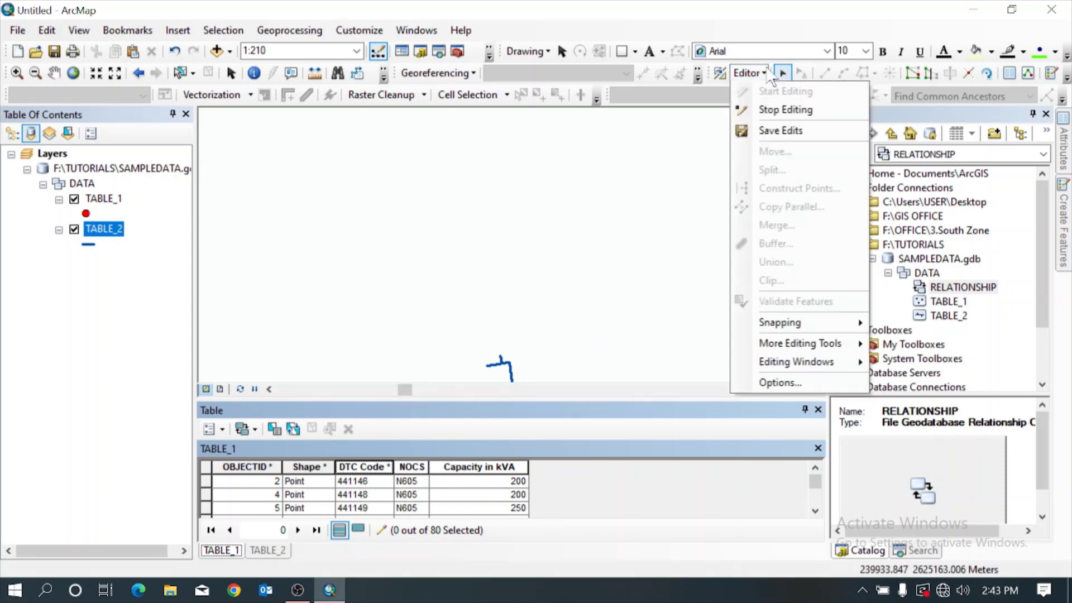
left_click(778, 110)
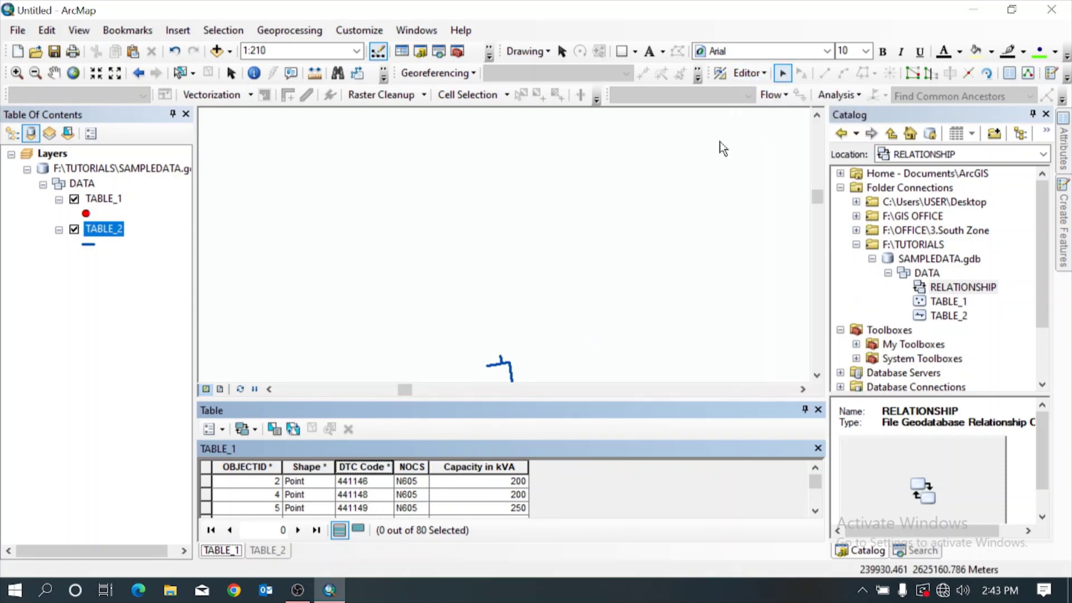
Delete the RELATIONSHIP relationship class from the DATA feature dataset in SAMPLEDATA.gdb.
left_click(74, 75)
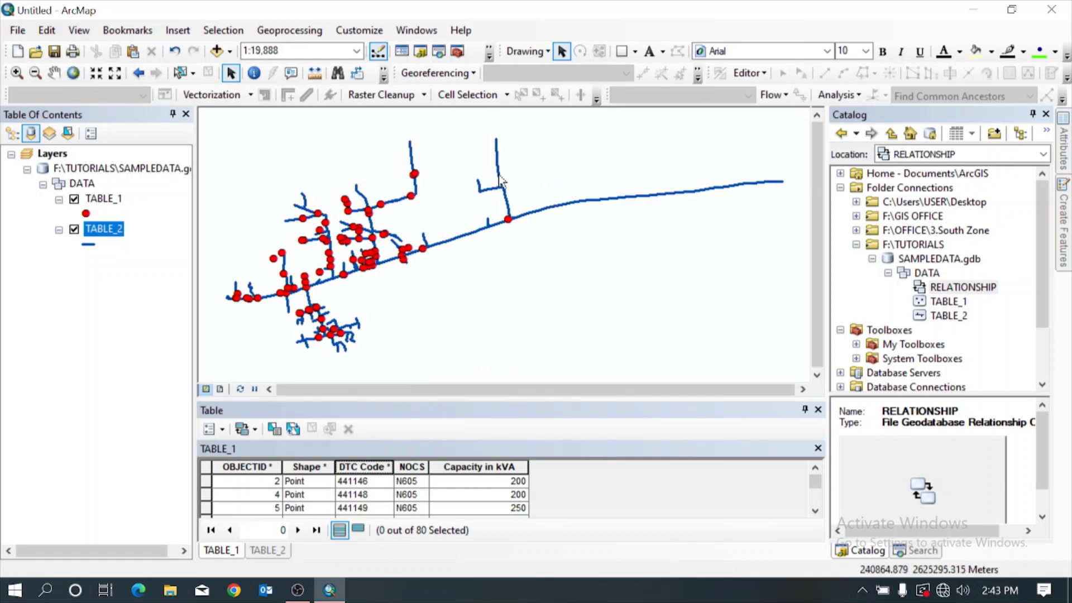
right_click(944, 286)
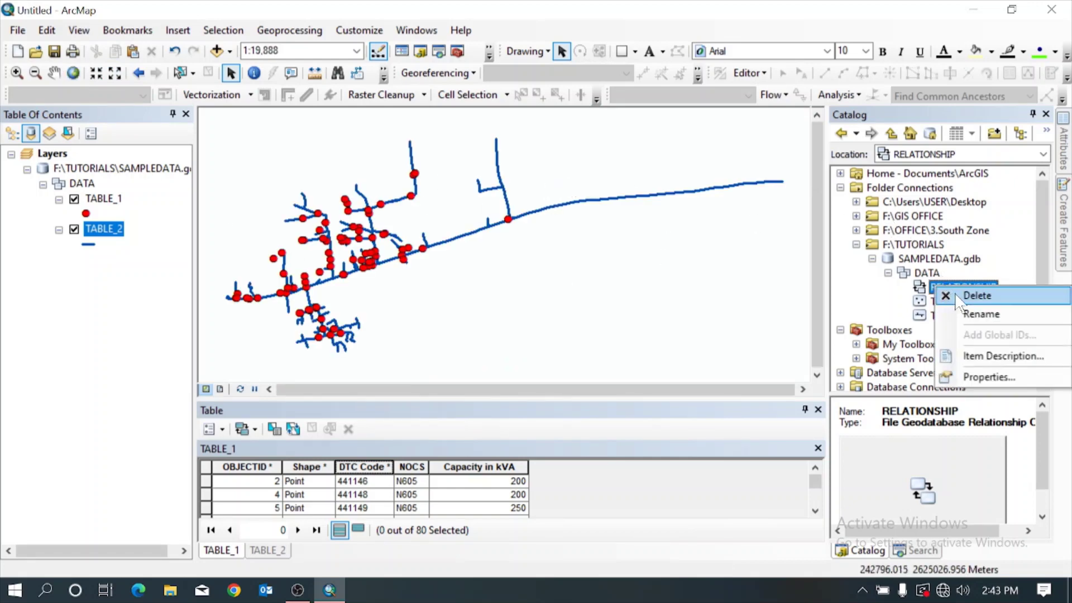
left_click(978, 292)
left_click(592, 333)
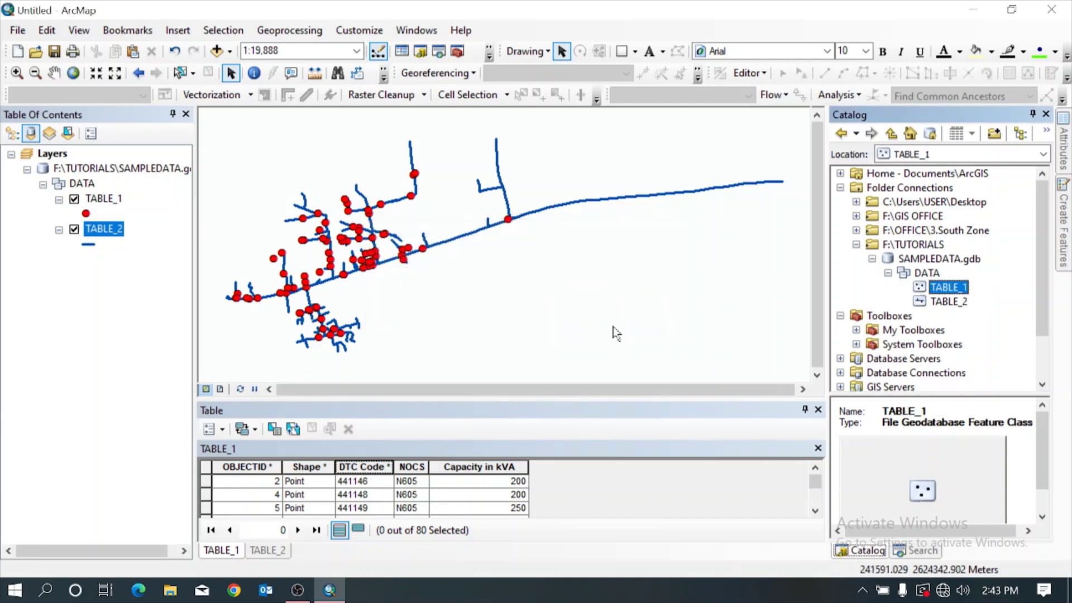
Close ArcMap without saving the changes to the untitled map.
left_click(1051, 8)
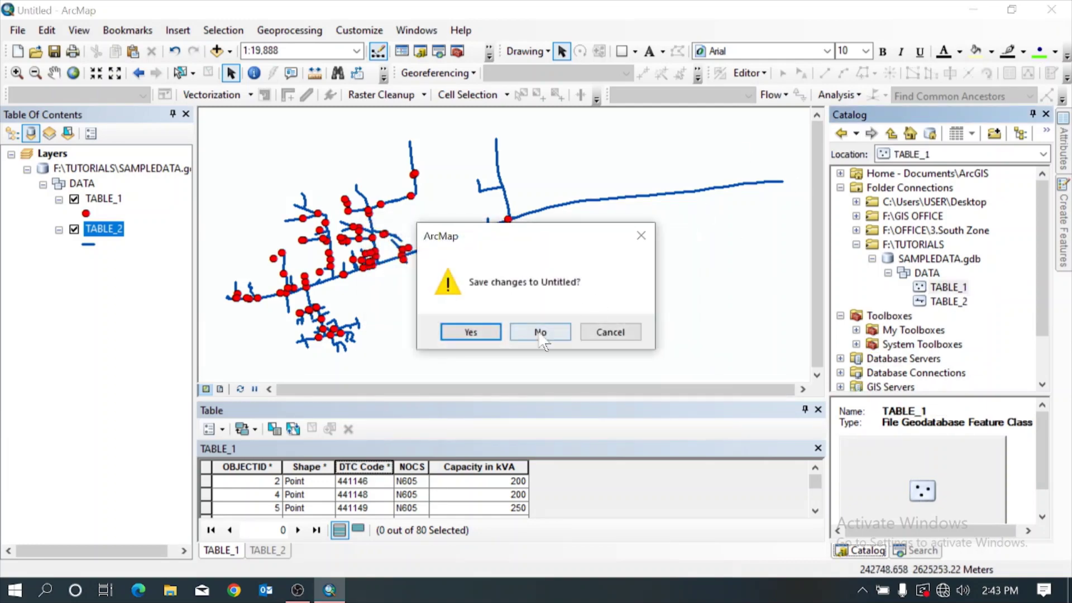
left_click(543, 330)
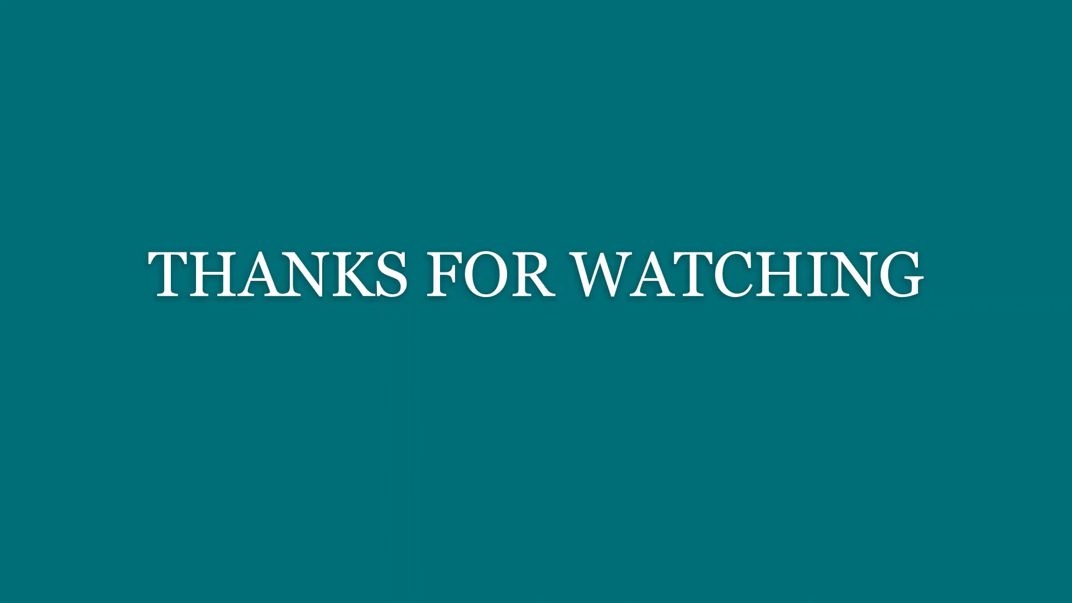